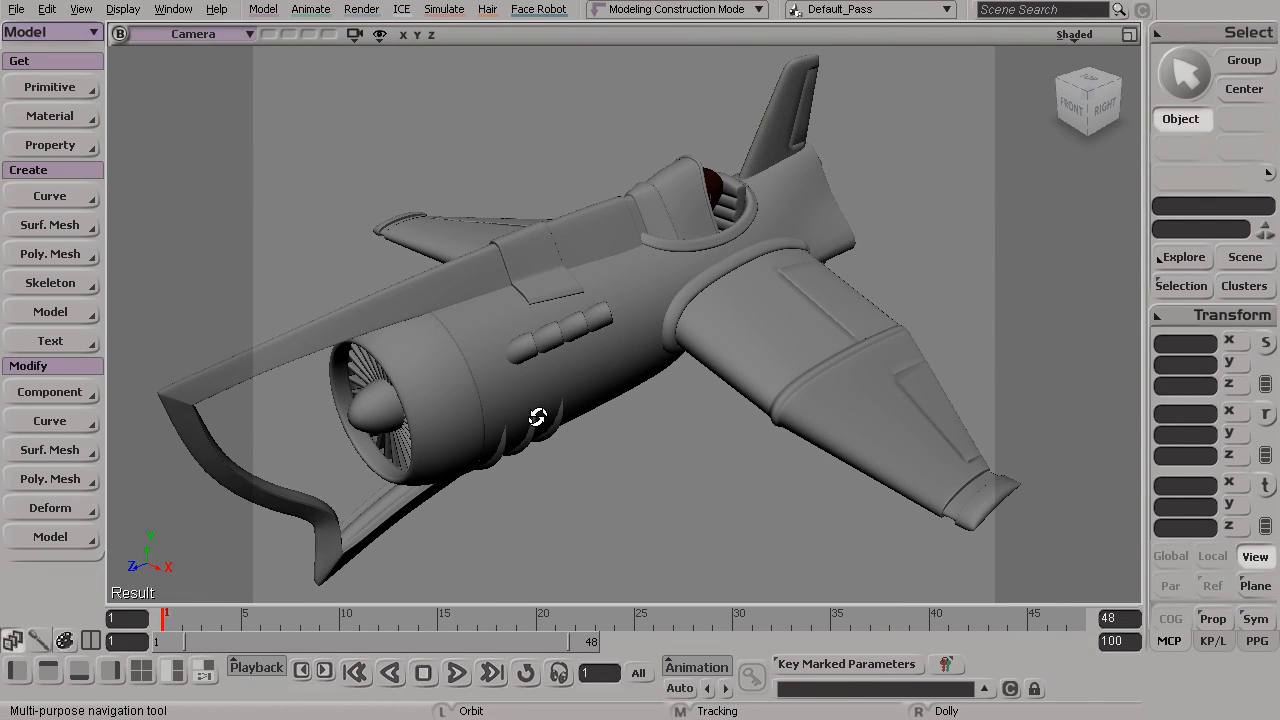
# Select the connector that joins the left wing to the aircraft body
pyautogui.moveTo(620, 398)
pyautogui.mouseDown()
pyautogui.moveTo(560, 366)
pyautogui.moveTo(543, 403)
pyautogui.moveTo(619, 401)
pyautogui.mouseUp()
pyautogui.press('s')
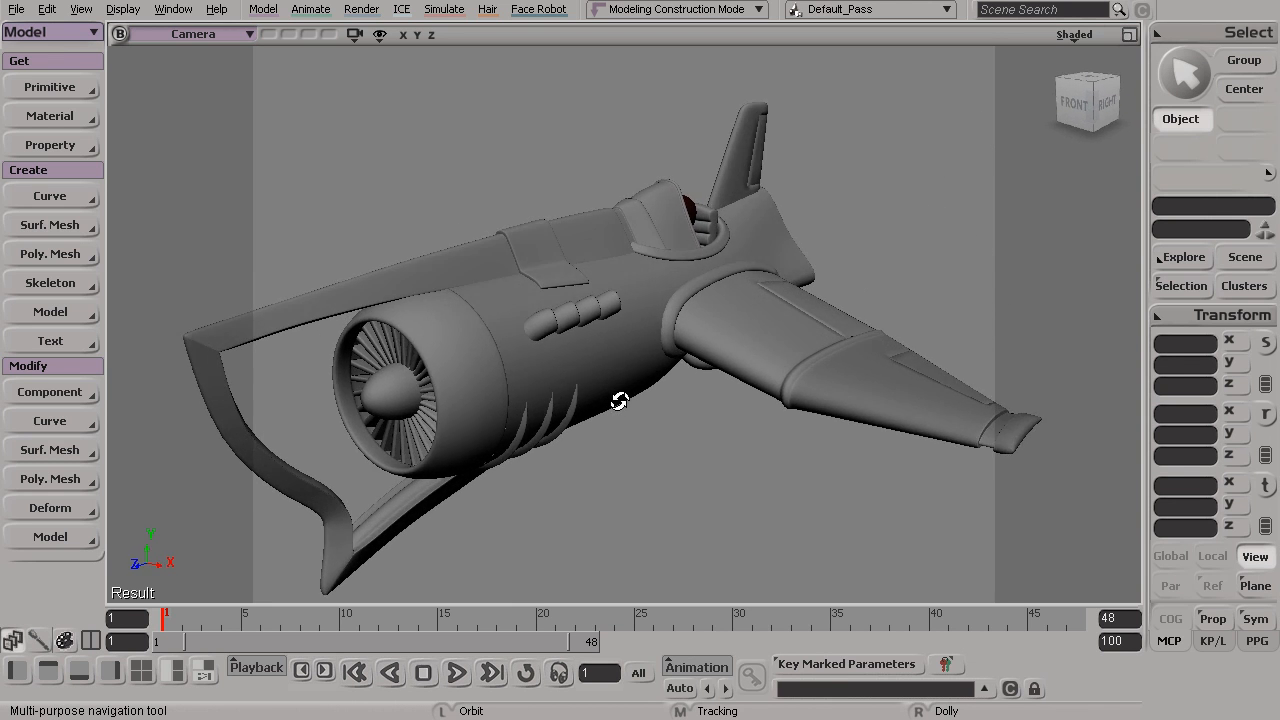
pyautogui.press('space')
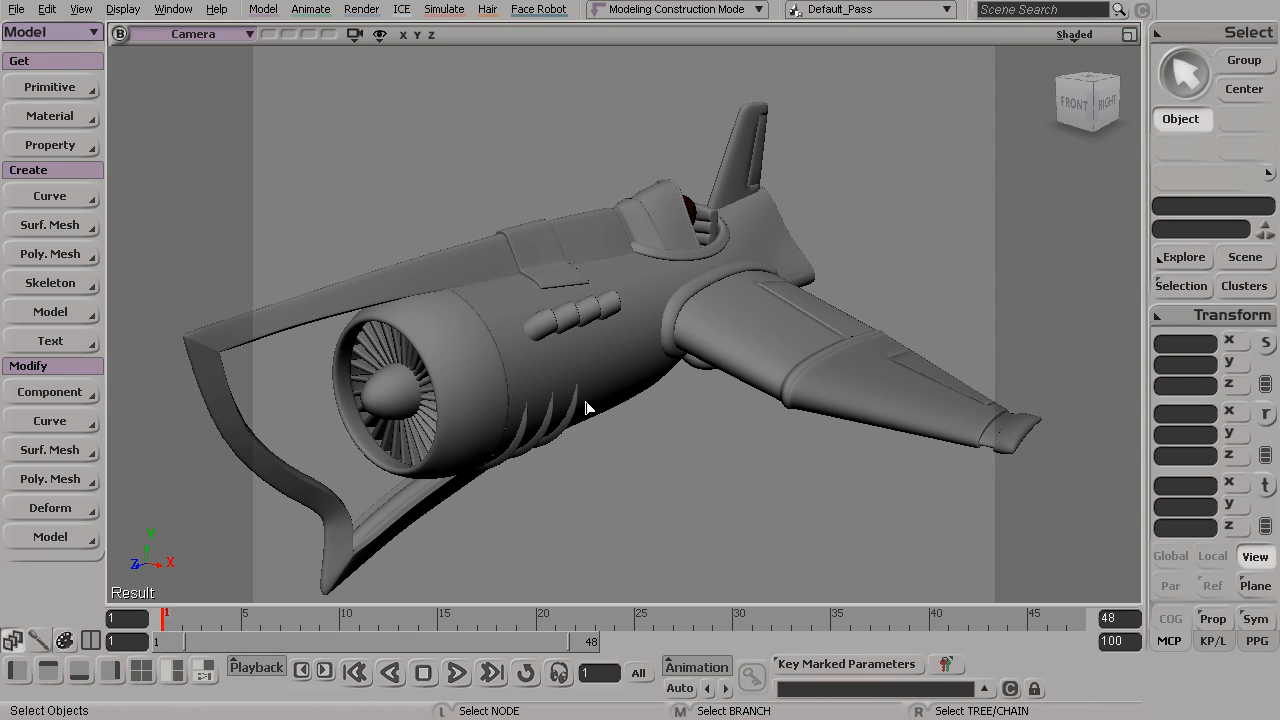
pyautogui.press('s')
pyautogui.moveTo(645, 354); pyautogui.dragTo(629, 403)
pyautogui.moveTo(701, 331); pyautogui.dragTo(649, 394)
pyautogui.press('space')
pyautogui.click(634, 397)
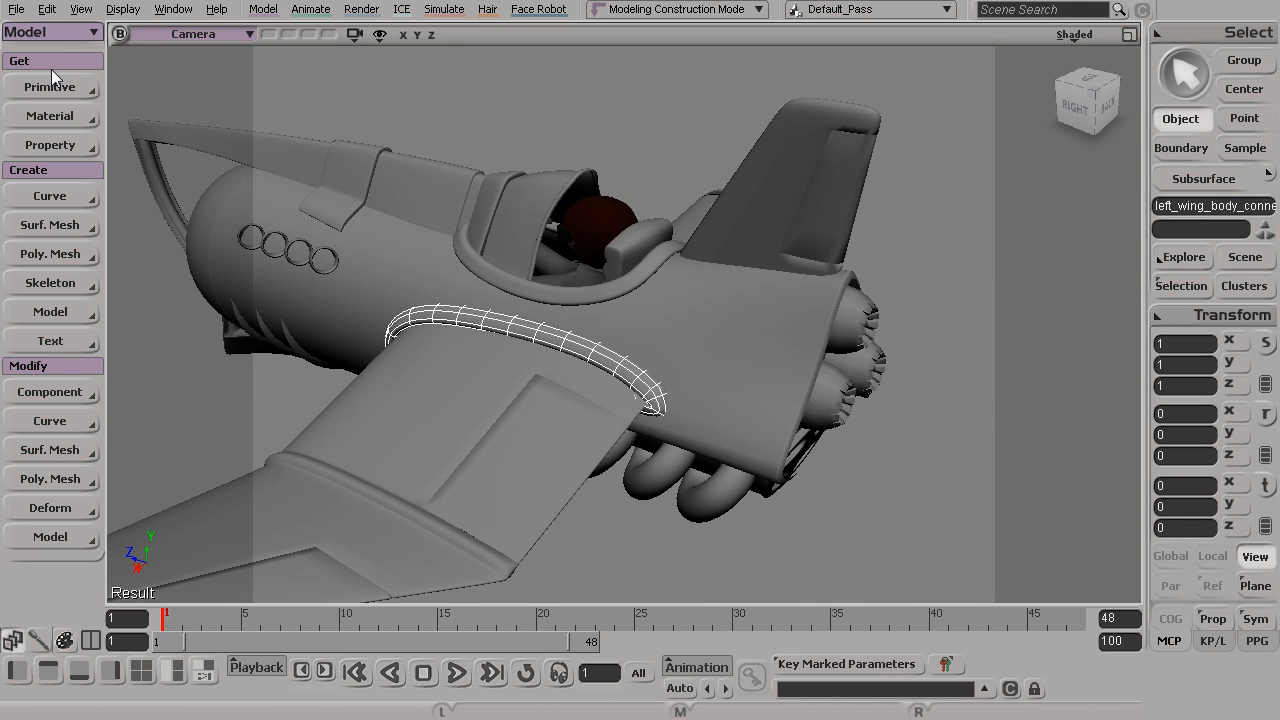
pyautogui.click(48, 118)
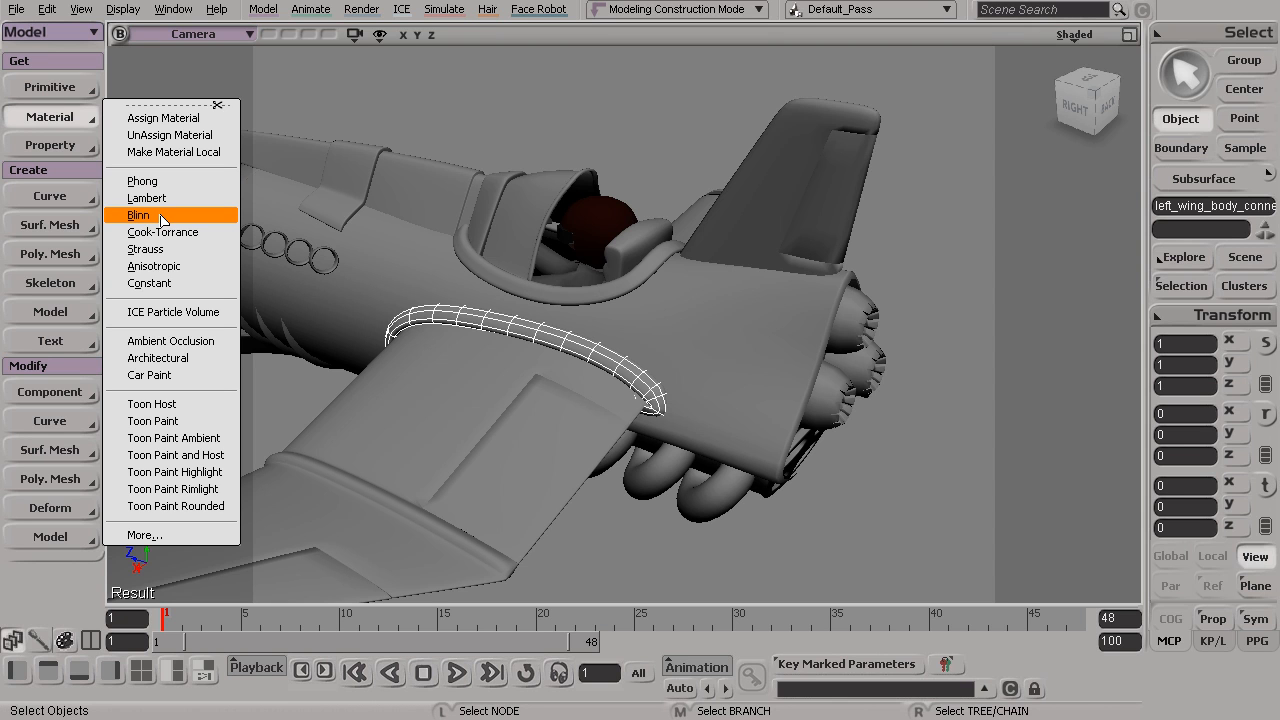
pyautogui.click(482, 325)
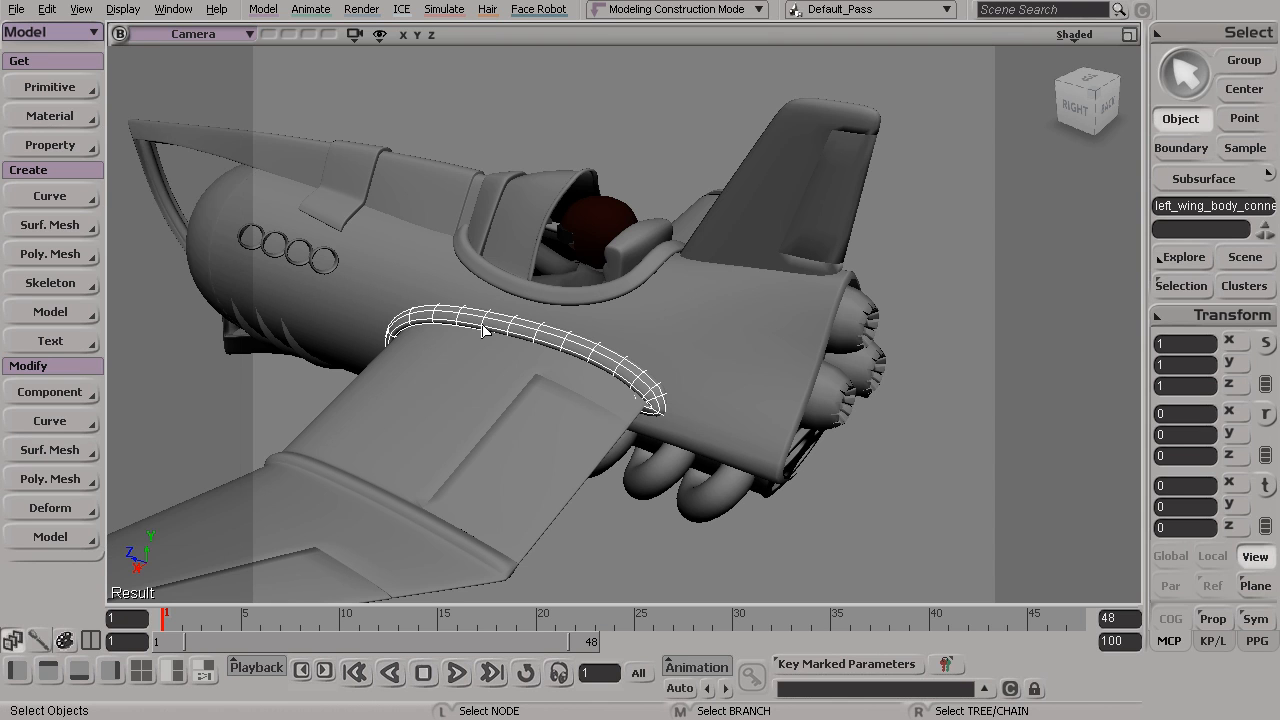
# Extend the selection to the two flaps on the left wing
pyautogui.keyDown('alt'); pyautogui.moveTo(465, 376); pyautogui.dragTo(520, 318, button='middle'); pyautogui.keyUp('alt')
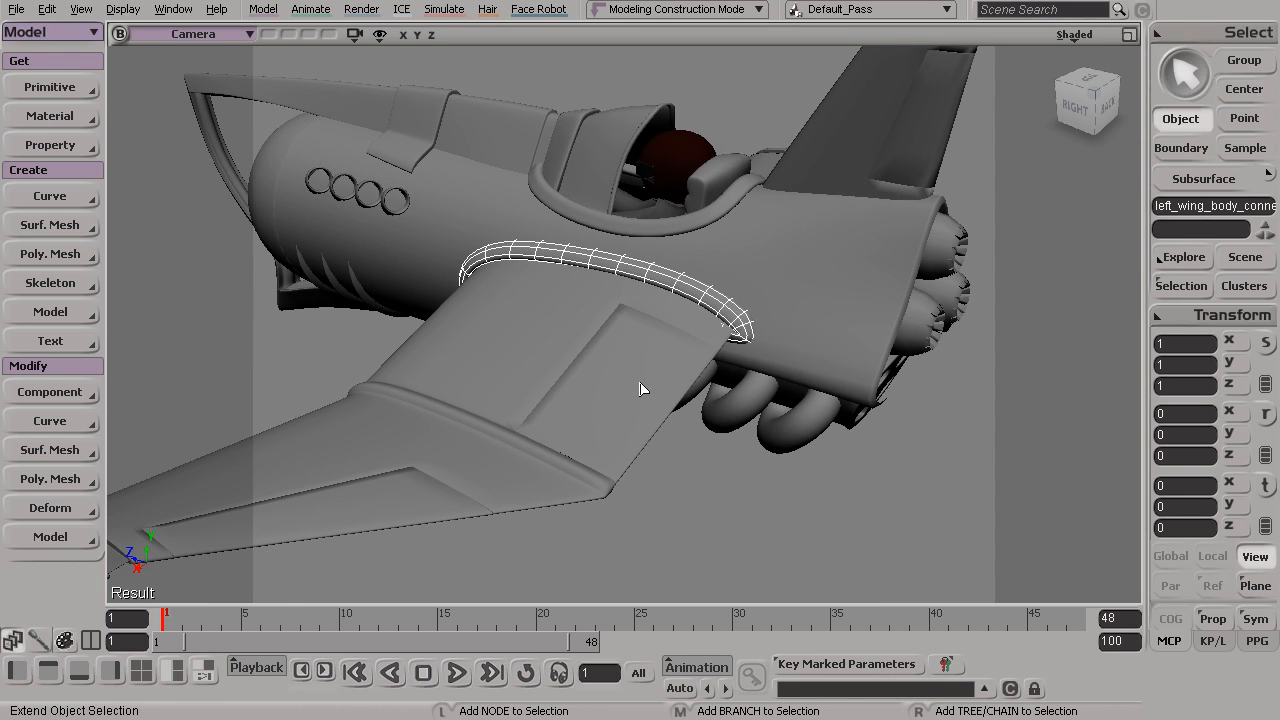
pyautogui.keyDown('shift'); pyautogui.click(641, 389); pyautogui.keyUp('shift')
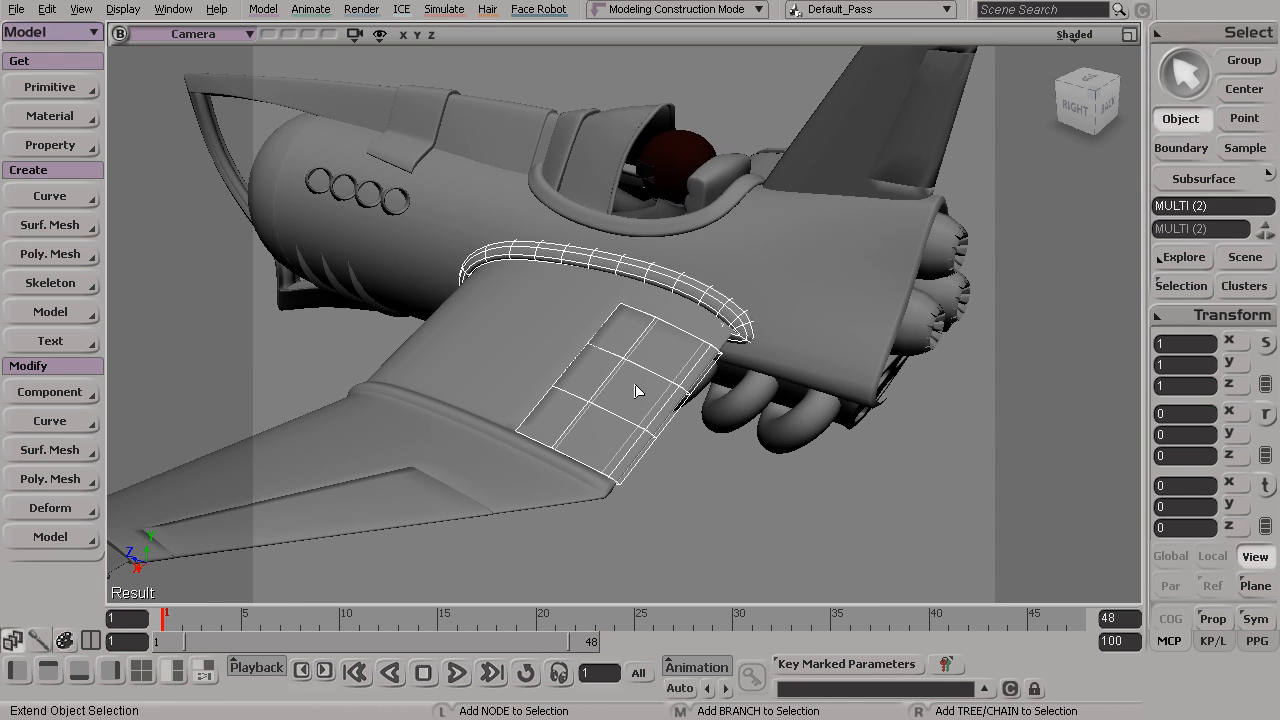
pyautogui.keyDown('shift'); pyautogui.click(378, 511); pyautogui.keyUp('shift')
pyautogui.press('s')
pyautogui.moveTo(489, 460); pyautogui.dragTo(522, 442, button='middle')
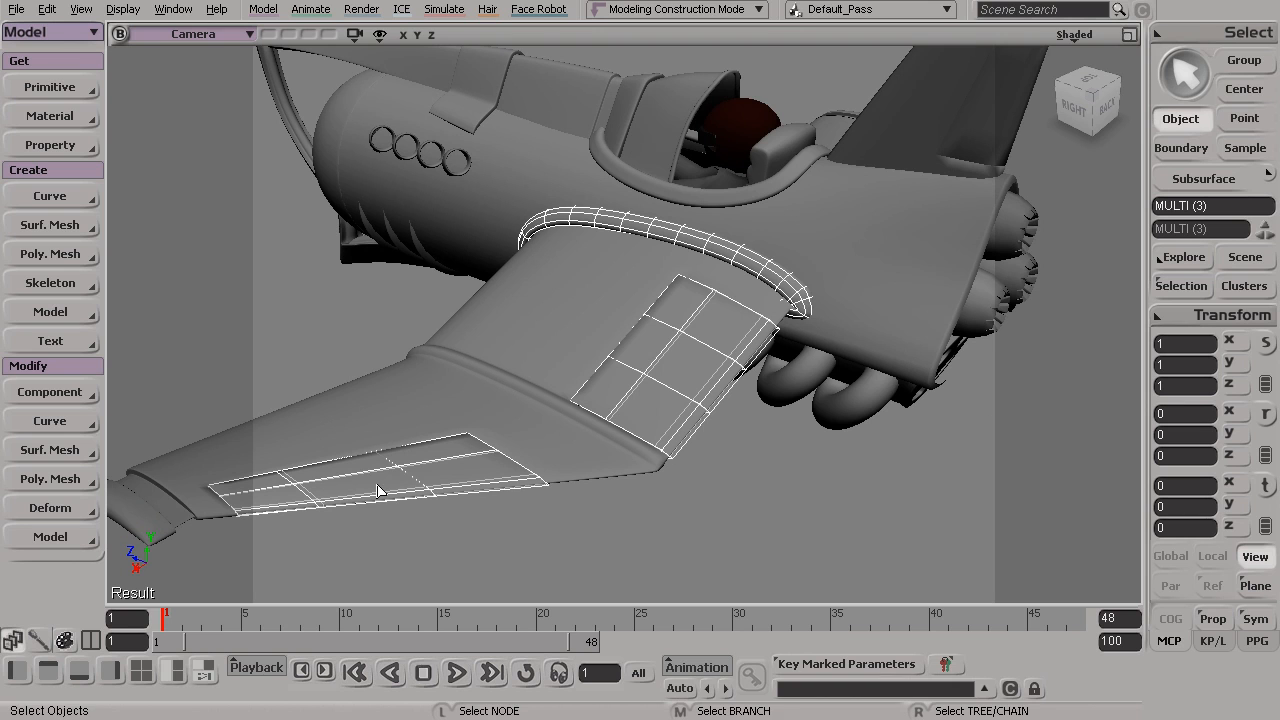
pyautogui.click(50, 116)
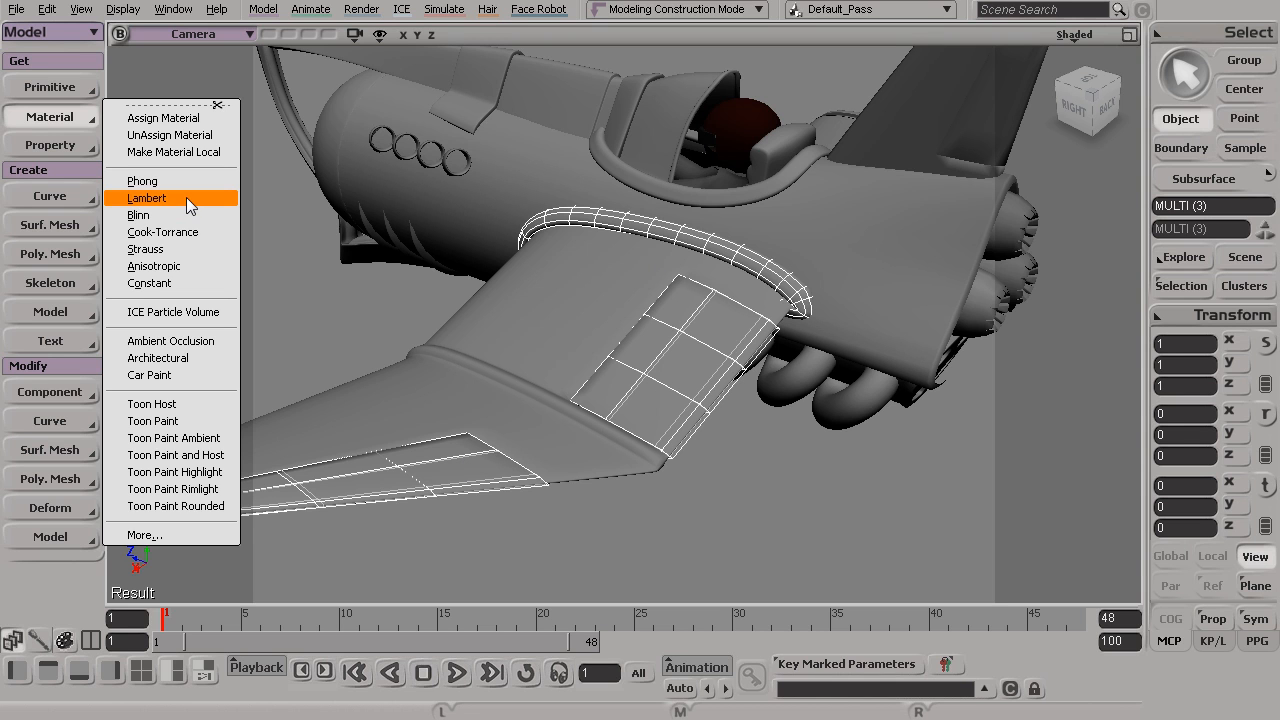
pyautogui.click(680, 240)
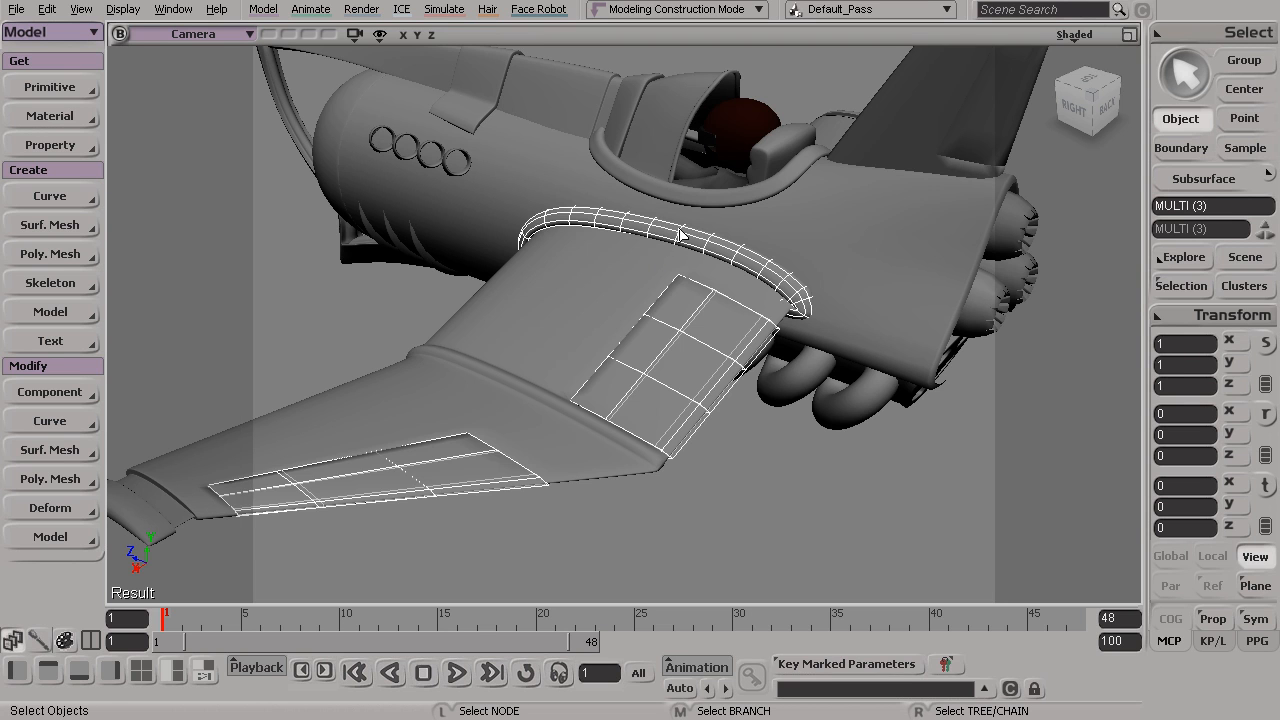
# Select only the left wing's body connector and apply a new Phong material to it
pyautogui.click(680, 240)
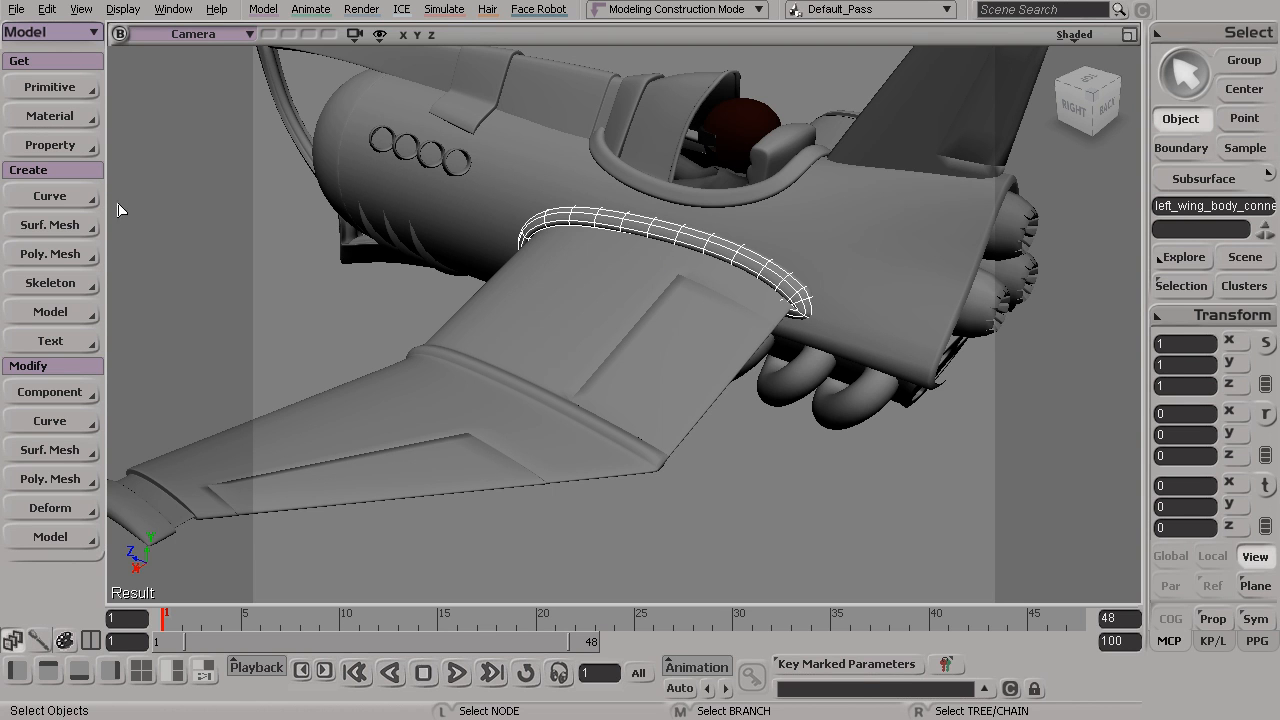
pyautogui.click(61, 120)
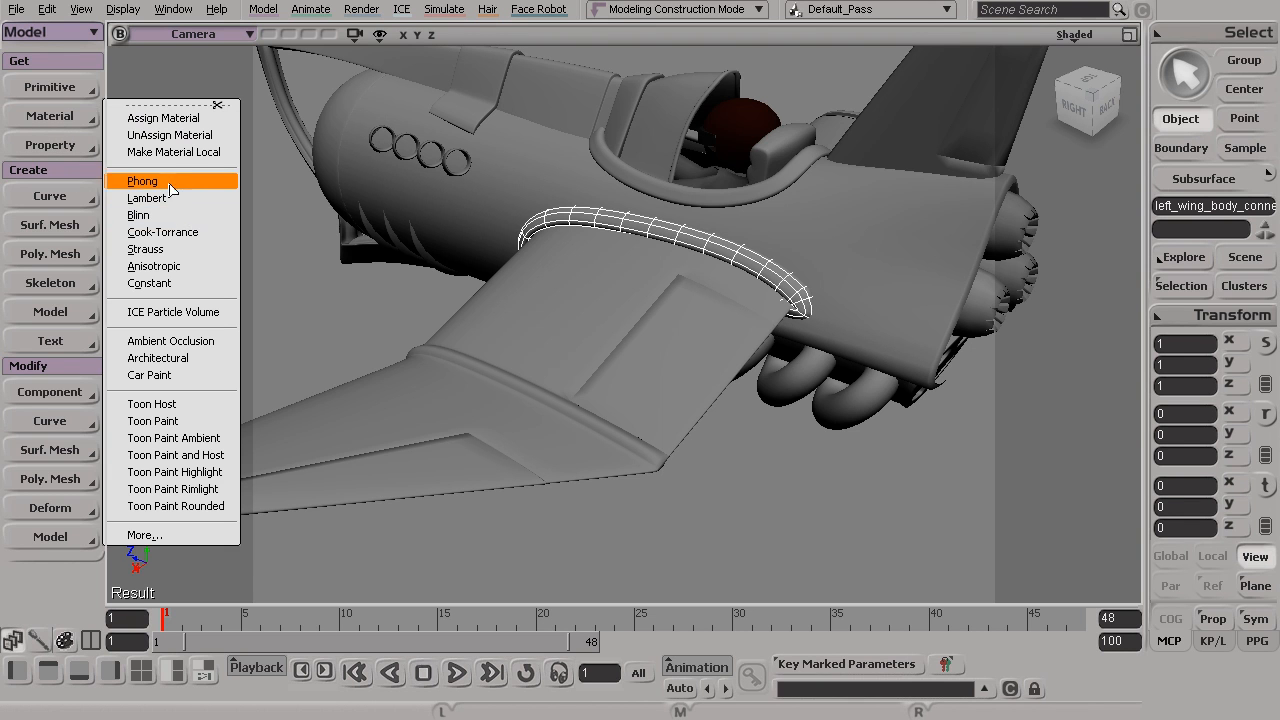
pyautogui.click(169, 185)
pyautogui.moveTo(292, 163); pyautogui.dragTo(318, 118)
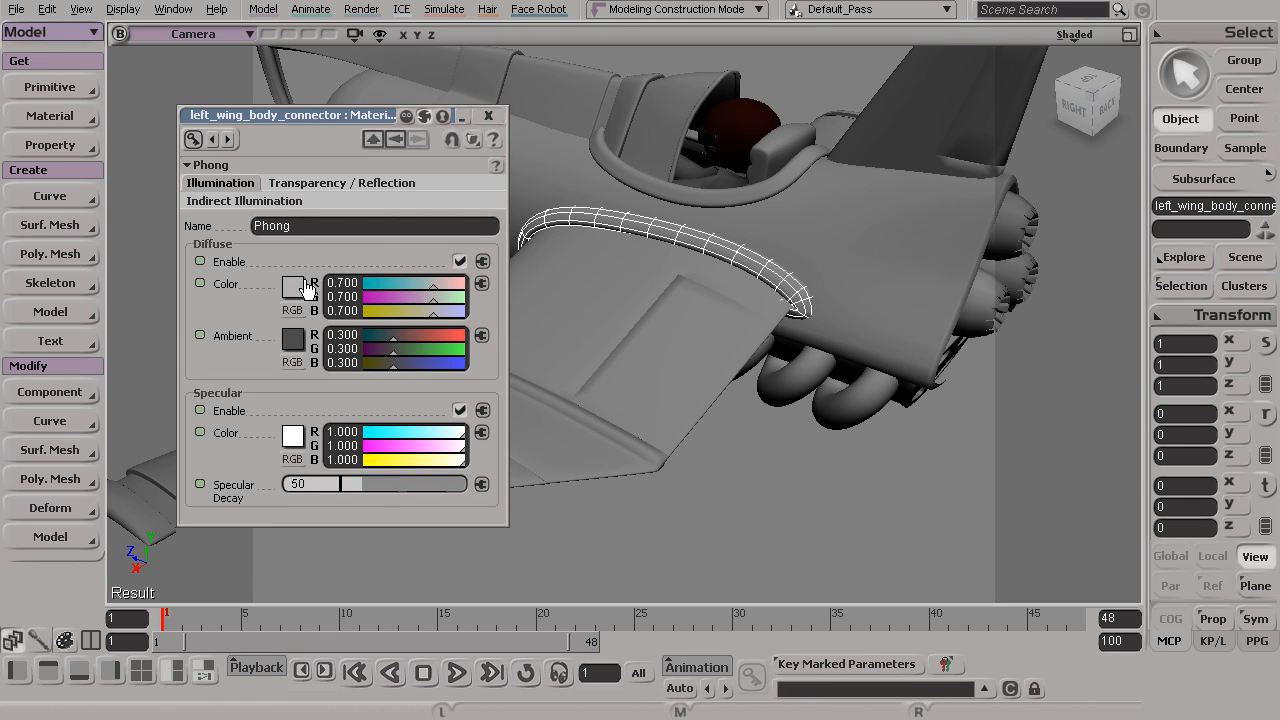
# Set the Phong material's diffuse color to a dark olive of about R 0.465, G 0.432, B 0.213
pyautogui.click(291, 288)
pyautogui.click(308, 385)
pyautogui.click(424, 340)
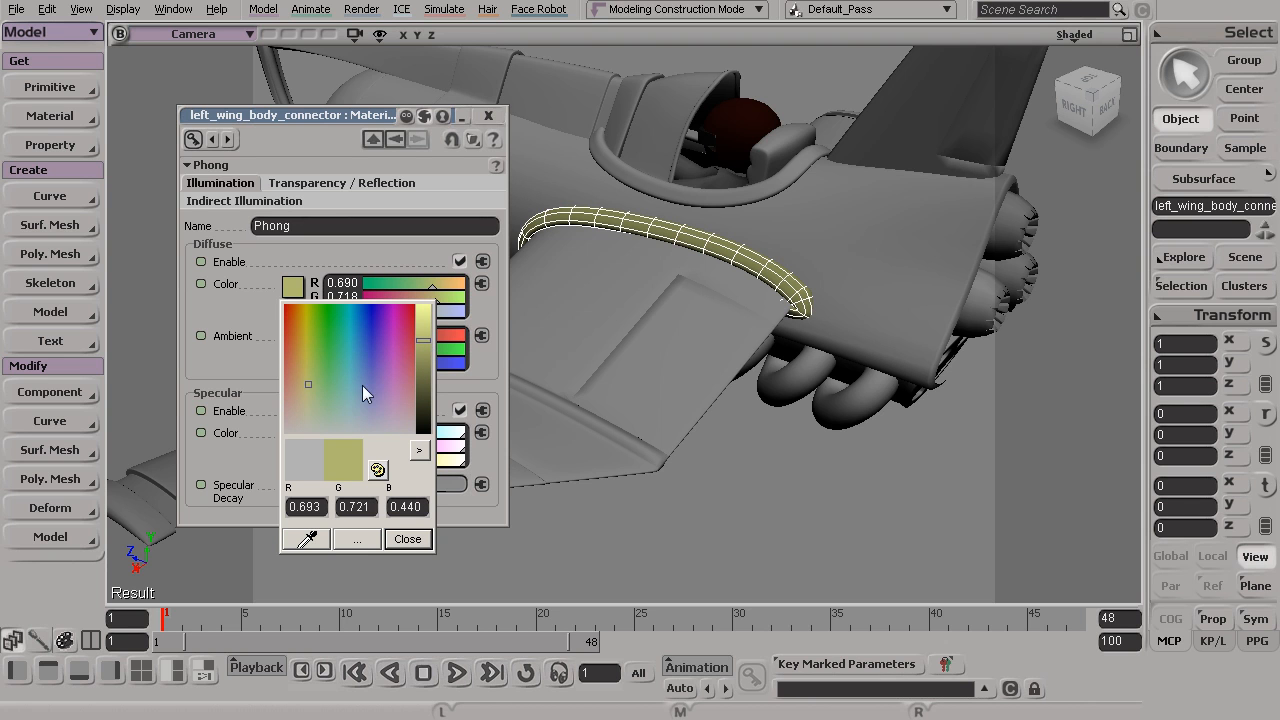
pyautogui.click(303, 362)
pyautogui.click(424, 354)
pyautogui.moveTo(423, 352); pyautogui.dragTo(421, 373)
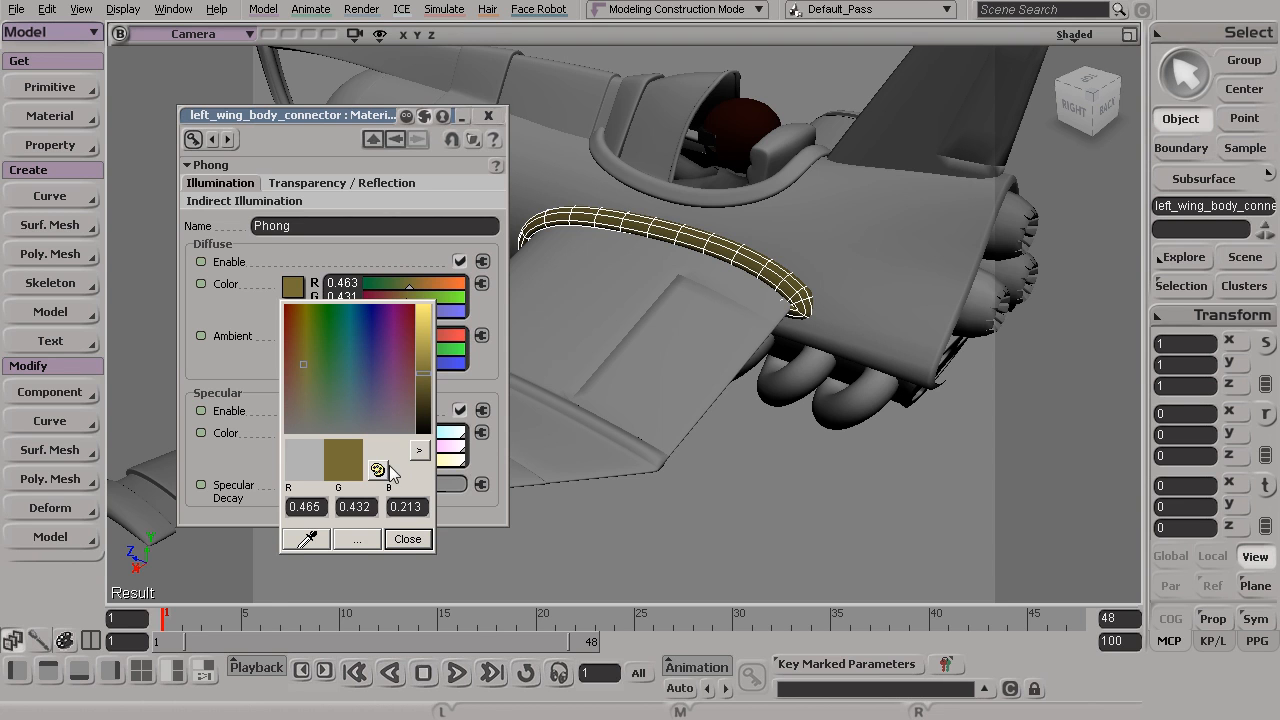
# Switch the color picker to the Color Wheel and set the diffuse color to dark brown, about R 0.341, G 0.243, B 0.148
pyautogui.click(419, 451)
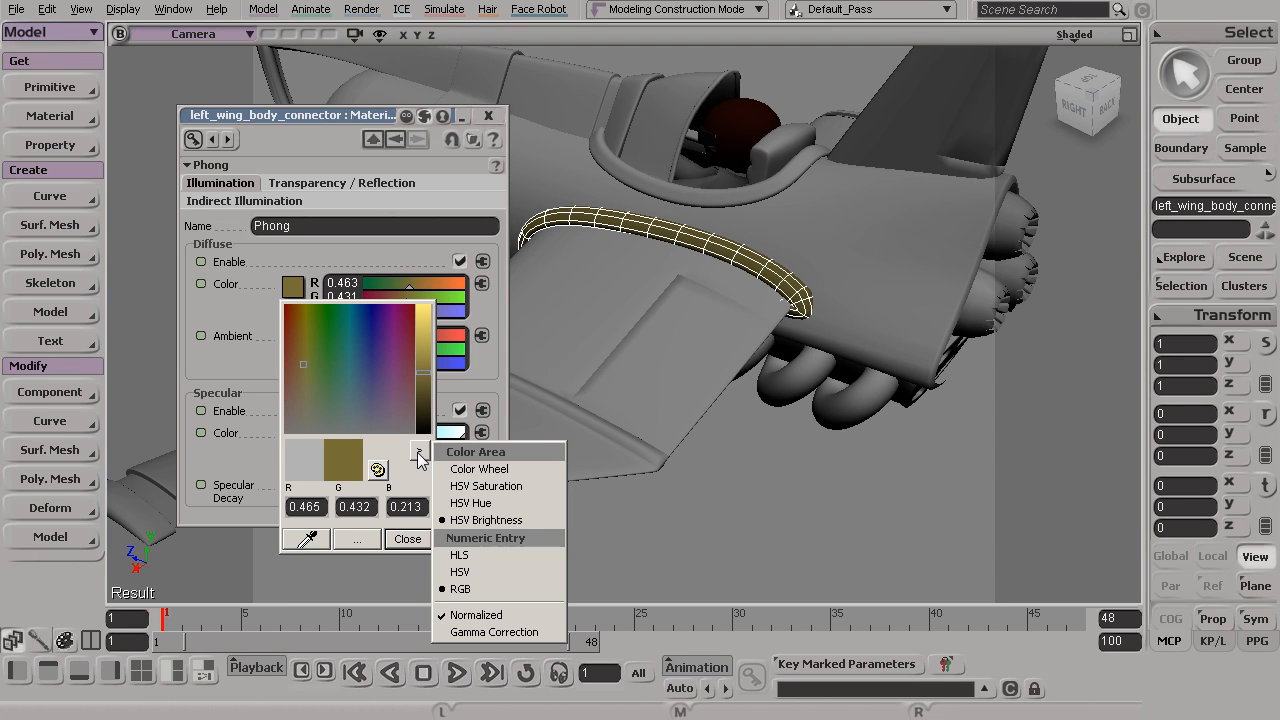
pyautogui.click(515, 470)
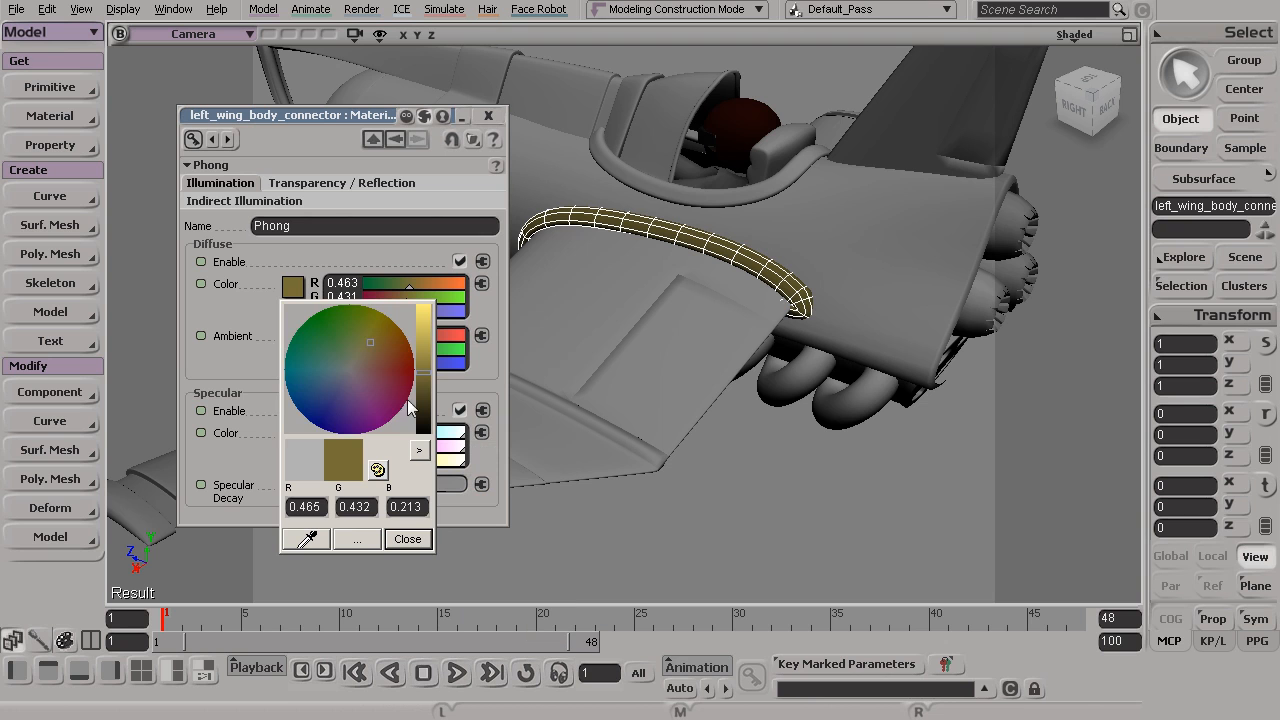
pyautogui.moveTo(379, 343); pyautogui.dragTo(424, 390)
pyautogui.moveTo(382, 343); pyautogui.dragTo(380, 351)
pyautogui.click(385, 345)
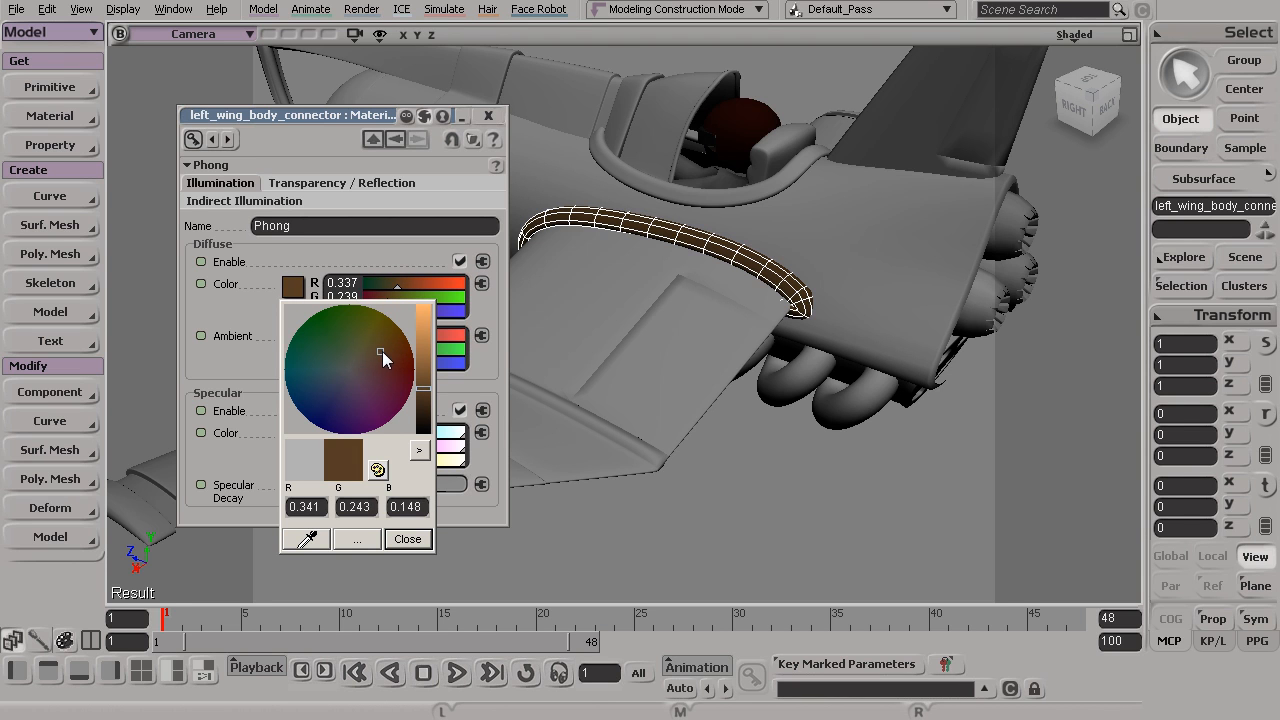
pyautogui.click(408, 540)
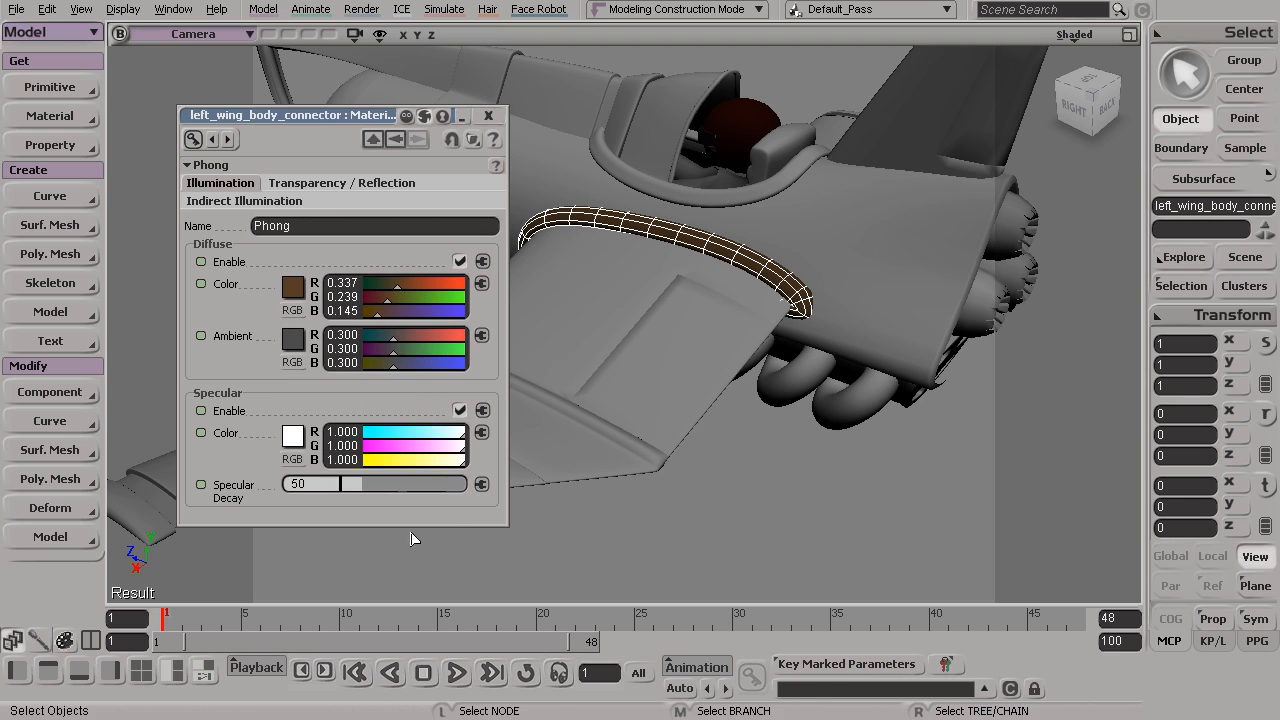
pyautogui.click(488, 116)
pyautogui.click(755, 515)
# Assign the connector's brown Phong material to both left wing flaps, picking the connector as the source
pyautogui.press('s')
pyautogui.moveTo(682, 377)
pyautogui.mouseDown()
pyautogui.moveTo(666, 383)
pyautogui.moveTo(656, 461)
pyautogui.moveTo(677, 371)
pyautogui.mouseUp()
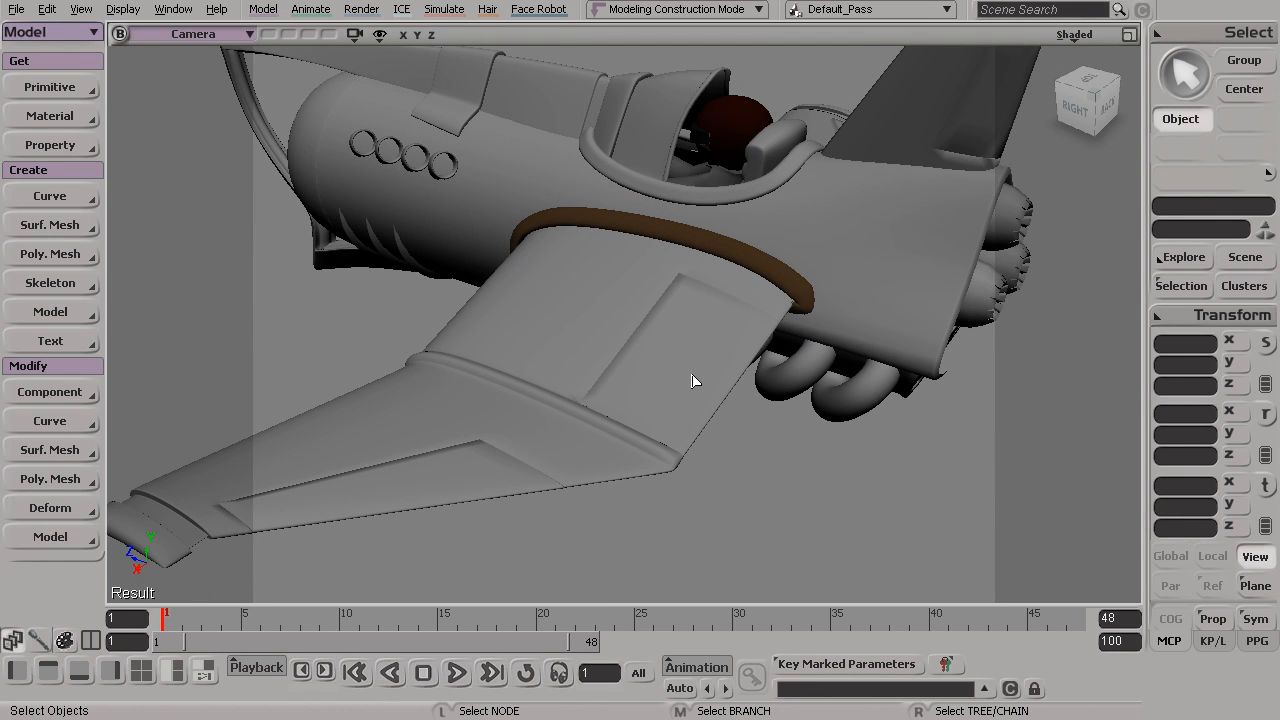
pyautogui.click(694, 381)
pyautogui.keyDown('shift'); pyautogui.click(443, 500); pyautogui.keyUp('shift')
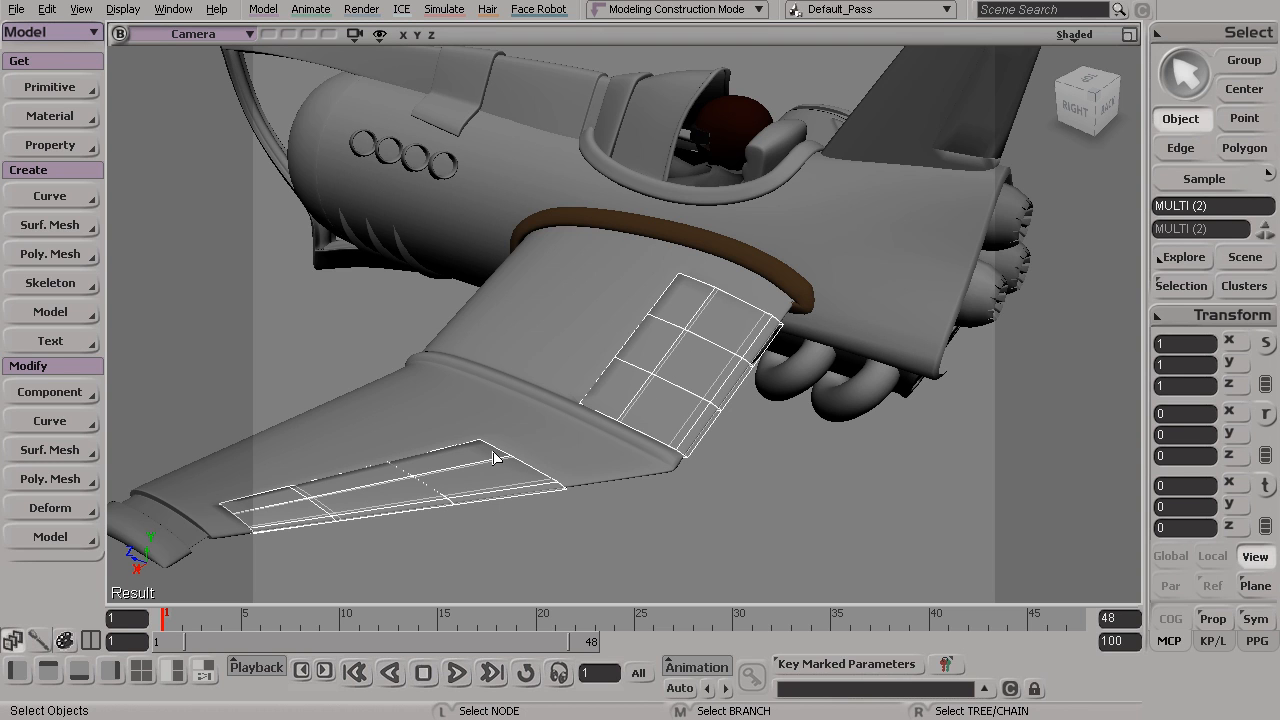
pyautogui.click(61, 116)
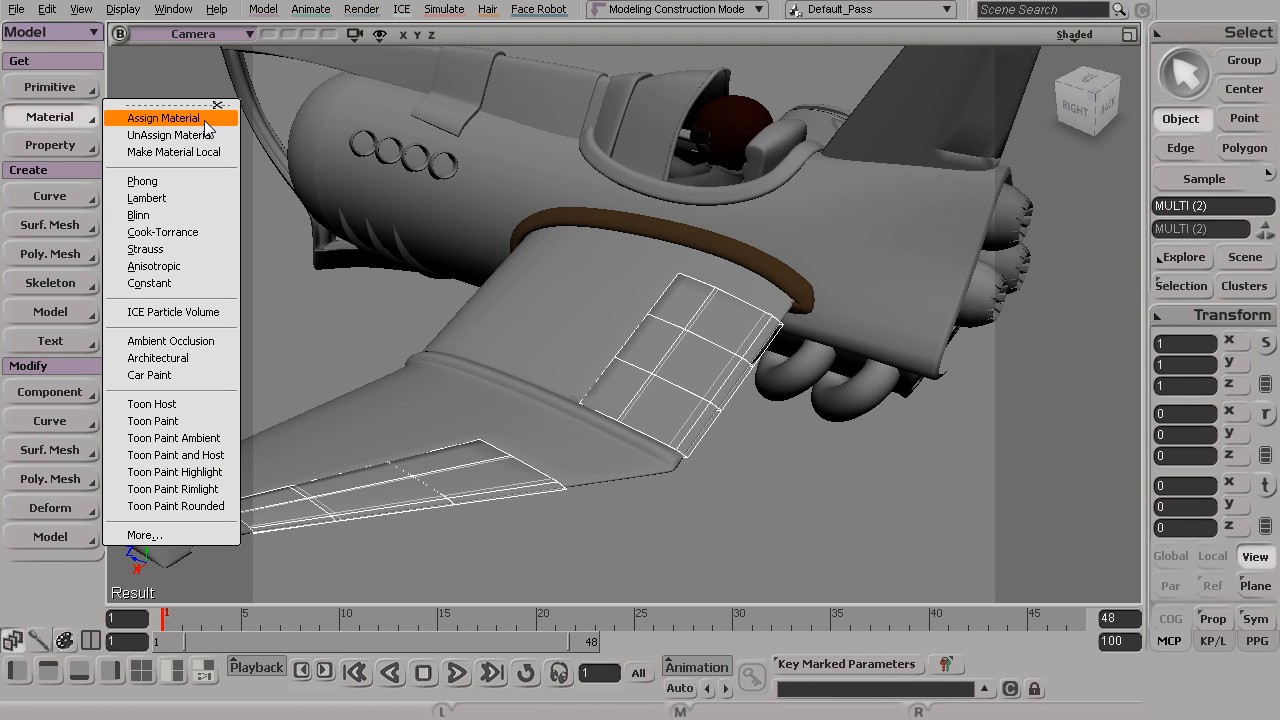
pyautogui.click(164, 118)
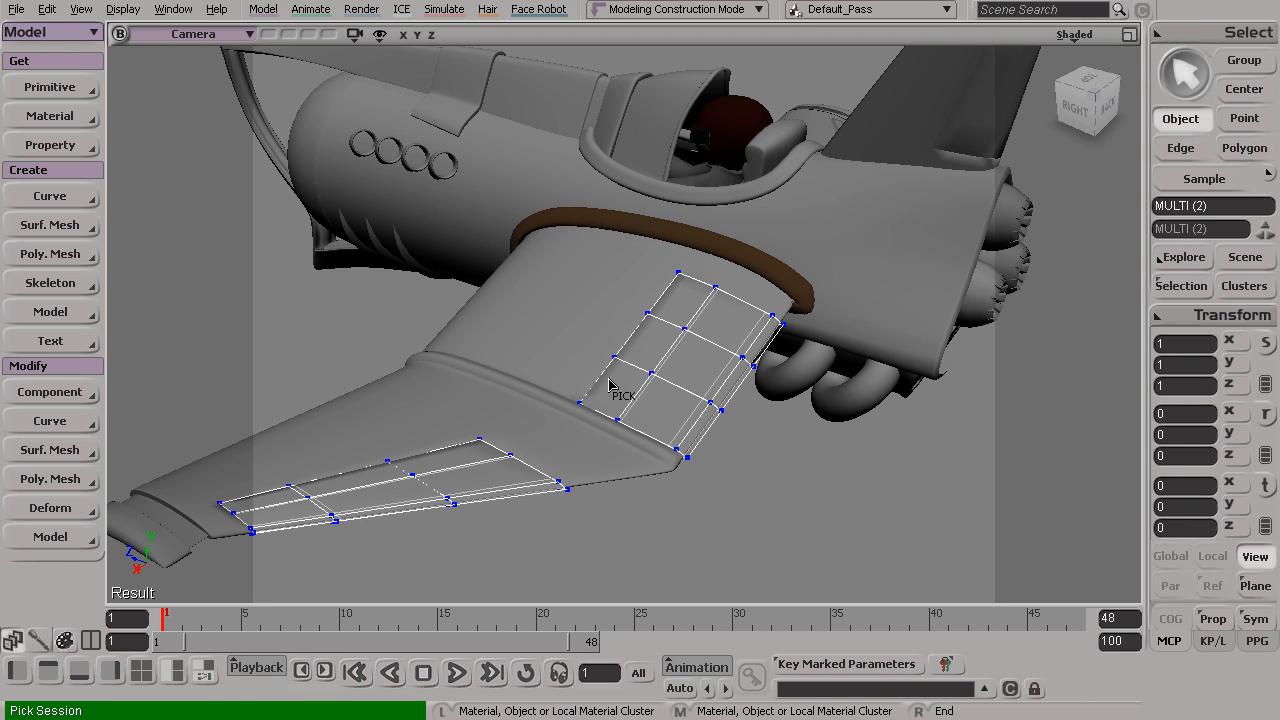
pyautogui.click(679, 243)
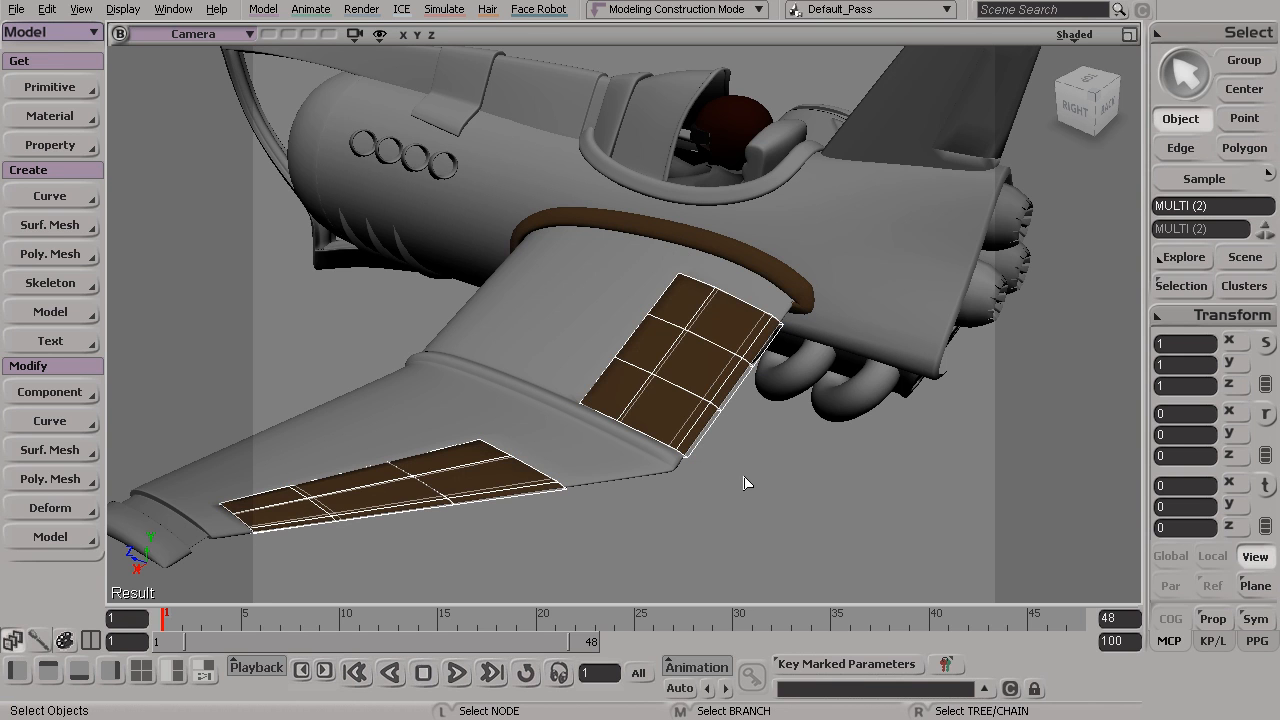
pyautogui.click(763, 503)
# Select the left wing's flaps and connector one after another to examine which objects share the brown material
pyautogui.keyDown('alt'); pyautogui.moveTo(689, 487); pyautogui.dragTo(740, 417, button='middle'); pyautogui.keyUp('alt')
pyautogui.keyDown('alt'); pyautogui.moveTo(740, 417); pyautogui.dragTo(728, 436); pyautogui.keyUp('alt')
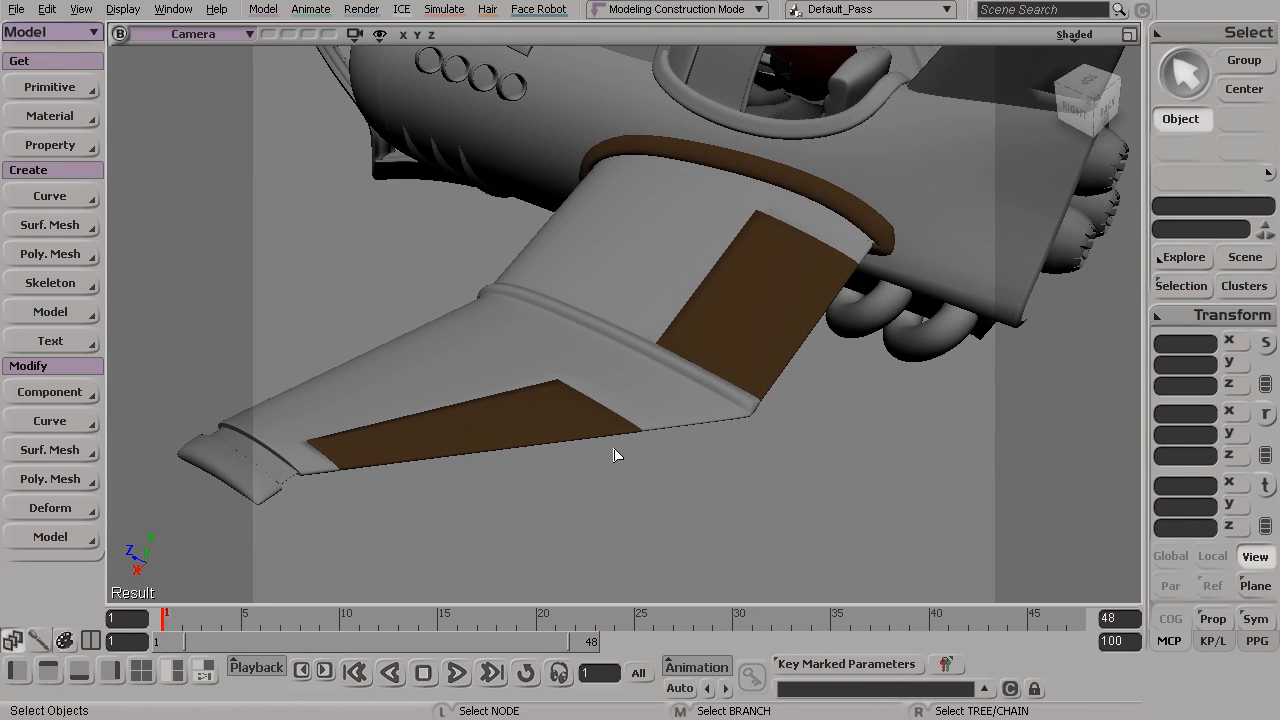
pyautogui.click(564, 435)
pyautogui.click(770, 318)
pyautogui.click(818, 200)
pyautogui.click(781, 272)
pyautogui.click(560, 416)
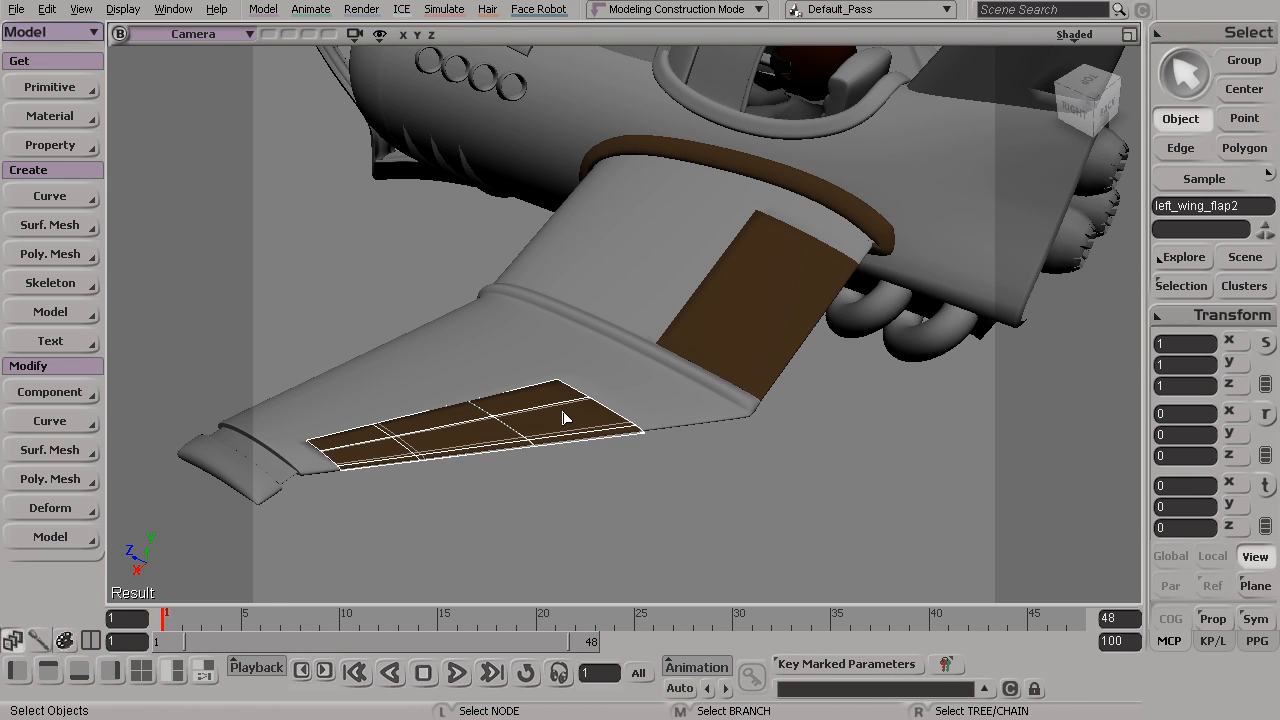
pyautogui.click(754, 334)
pyautogui.click(794, 190)
pyautogui.click(756, 306)
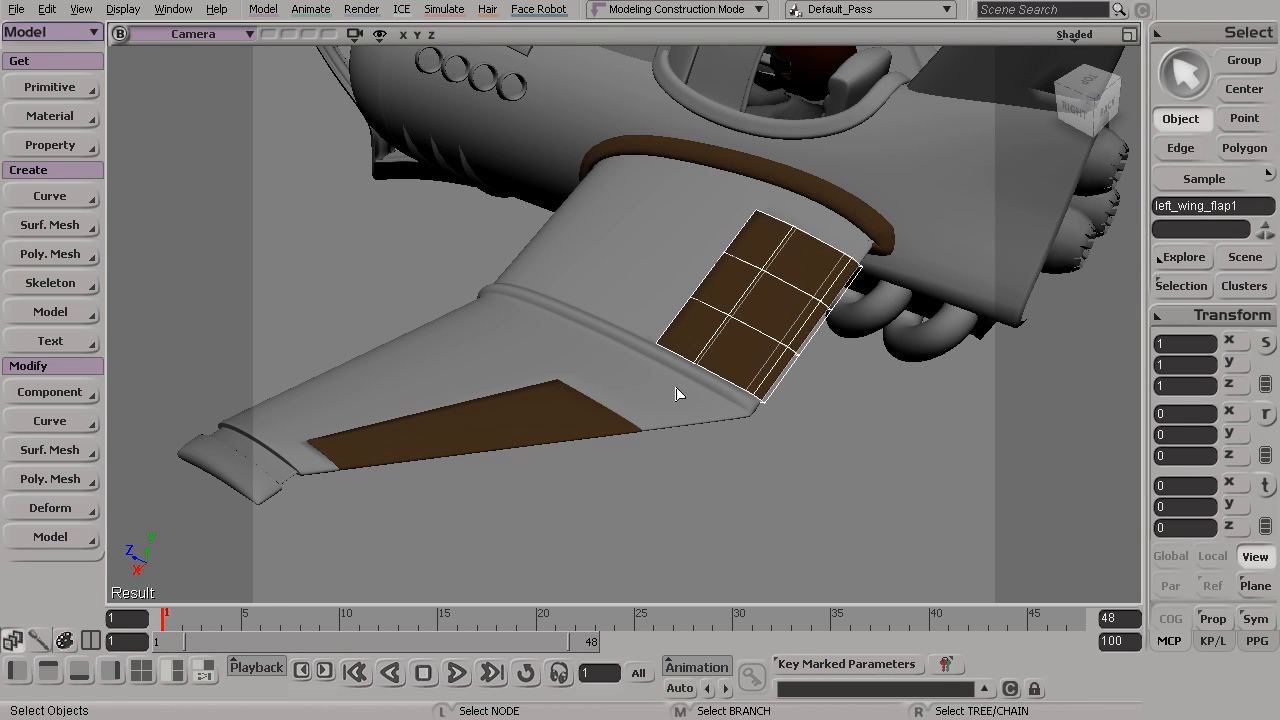
pyautogui.click(560, 440)
pyautogui.click(722, 511)
# View the left wing from behind and select its outer flap
pyautogui.press('s')
pyautogui.moveTo(727, 511); pyautogui.dragTo(680, 385)
pyautogui.click(748, 286)
pyautogui.click(657, 358)
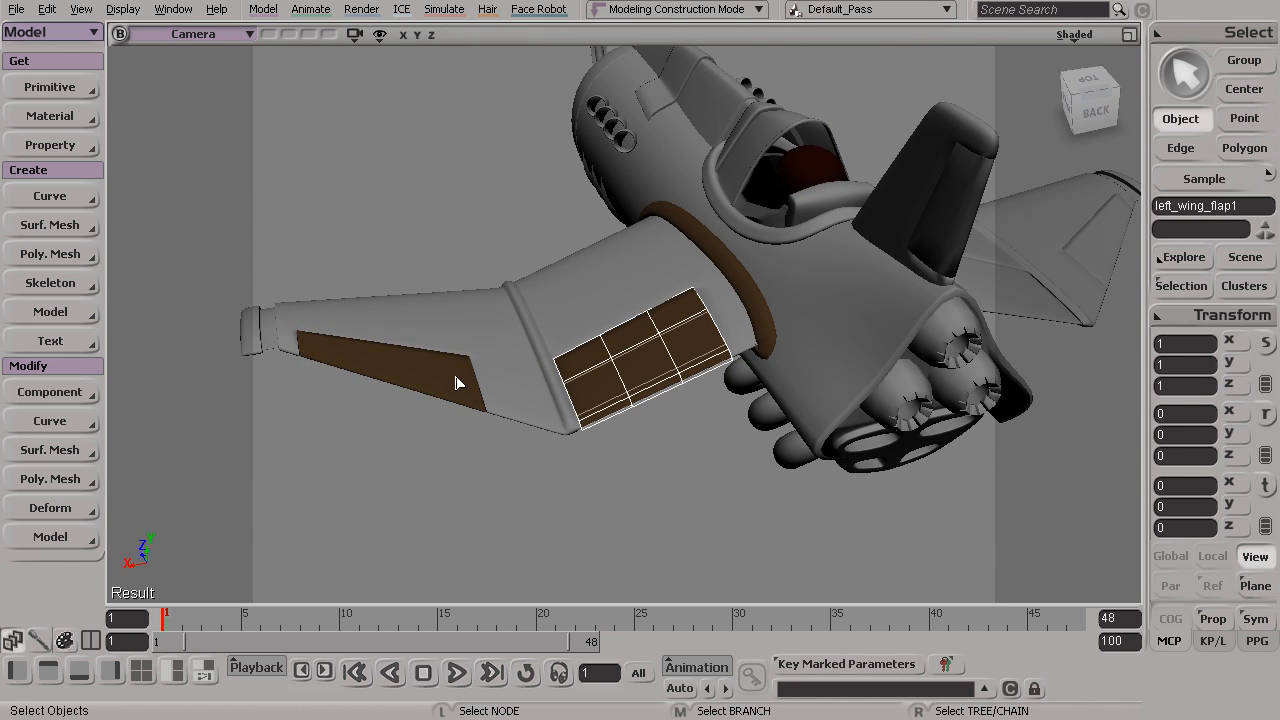
pyautogui.click(462, 386)
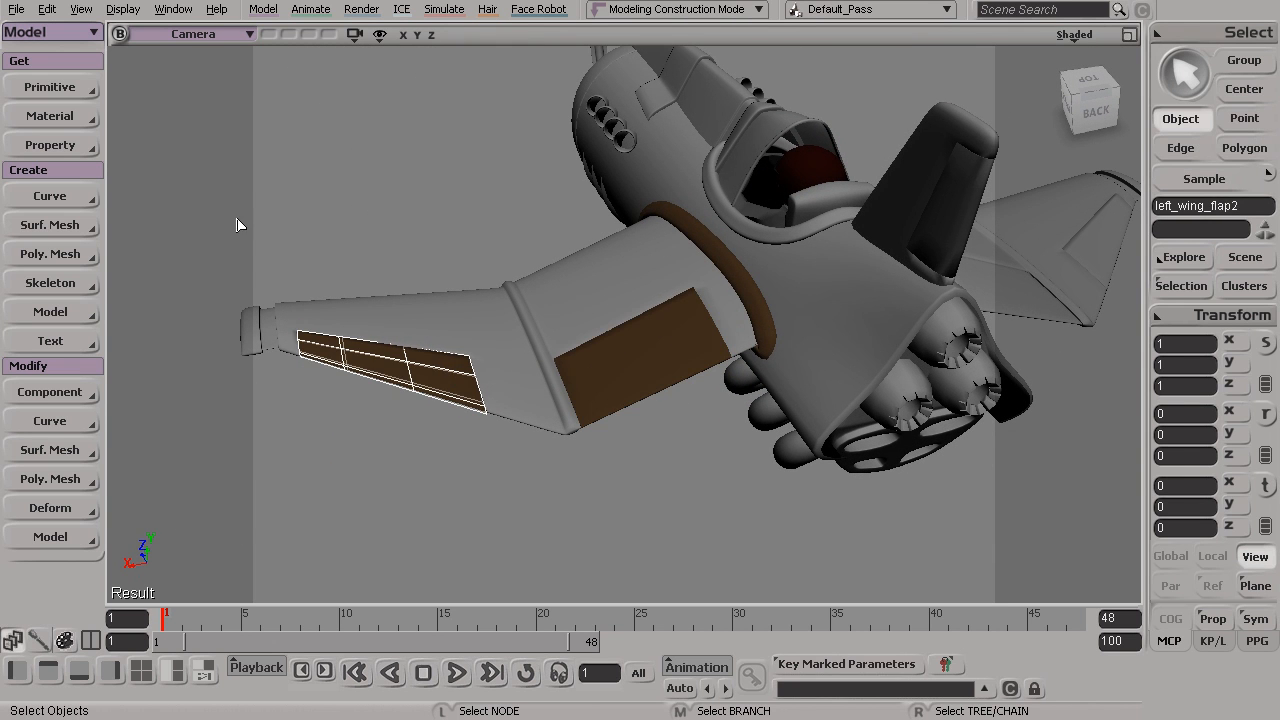
pyautogui.click(54, 117)
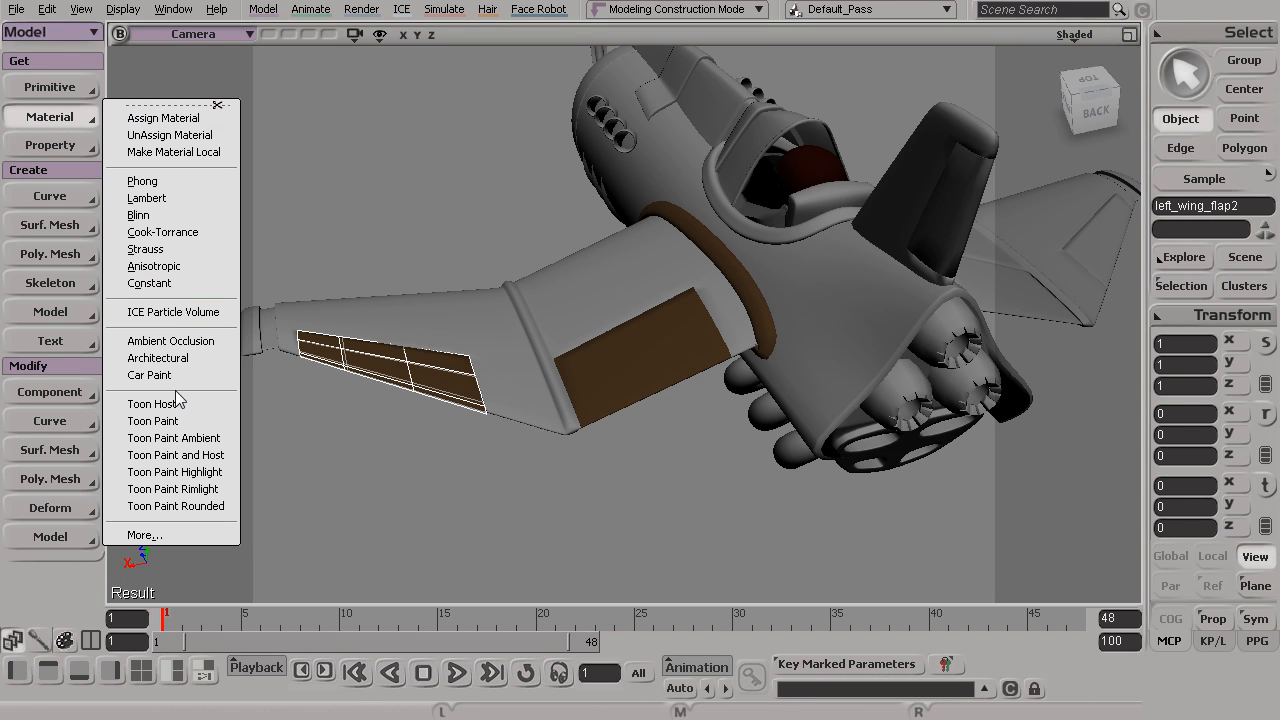
# Turn the view to the opposite, uncolored wing and open the Material Manager
pyautogui.press('s')
pyautogui.moveTo(609, 286); pyautogui.dragTo(545, 392)
pyautogui.moveTo(614, 394); pyautogui.dragTo(545, 396, button='middle')
pyautogui.moveTo(571, 397); pyautogui.dragTo(645, 428, button='right')
pyautogui.moveTo(645, 428); pyautogui.dragTo(628, 430, button='middle')
pyautogui.moveTo(570, 419); pyautogui.dragTo(602, 443)
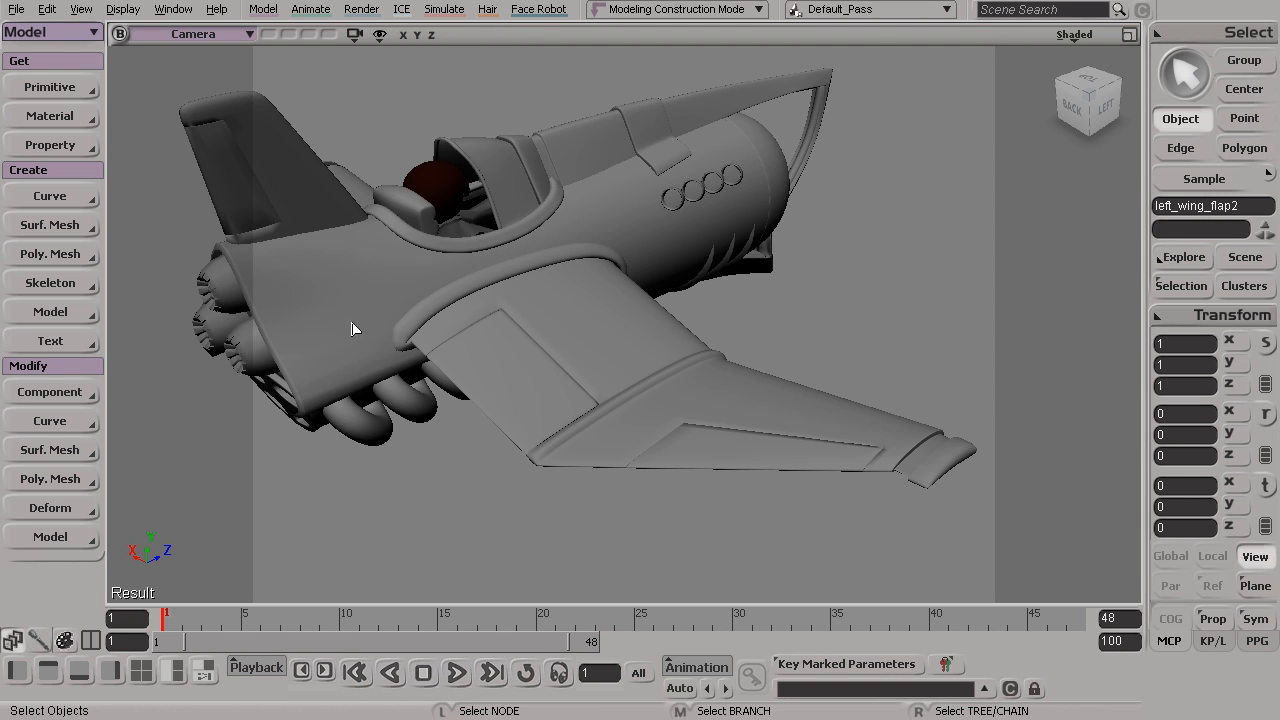
pyautogui.click(84, 12)
pyautogui.moveTo(153, 81)
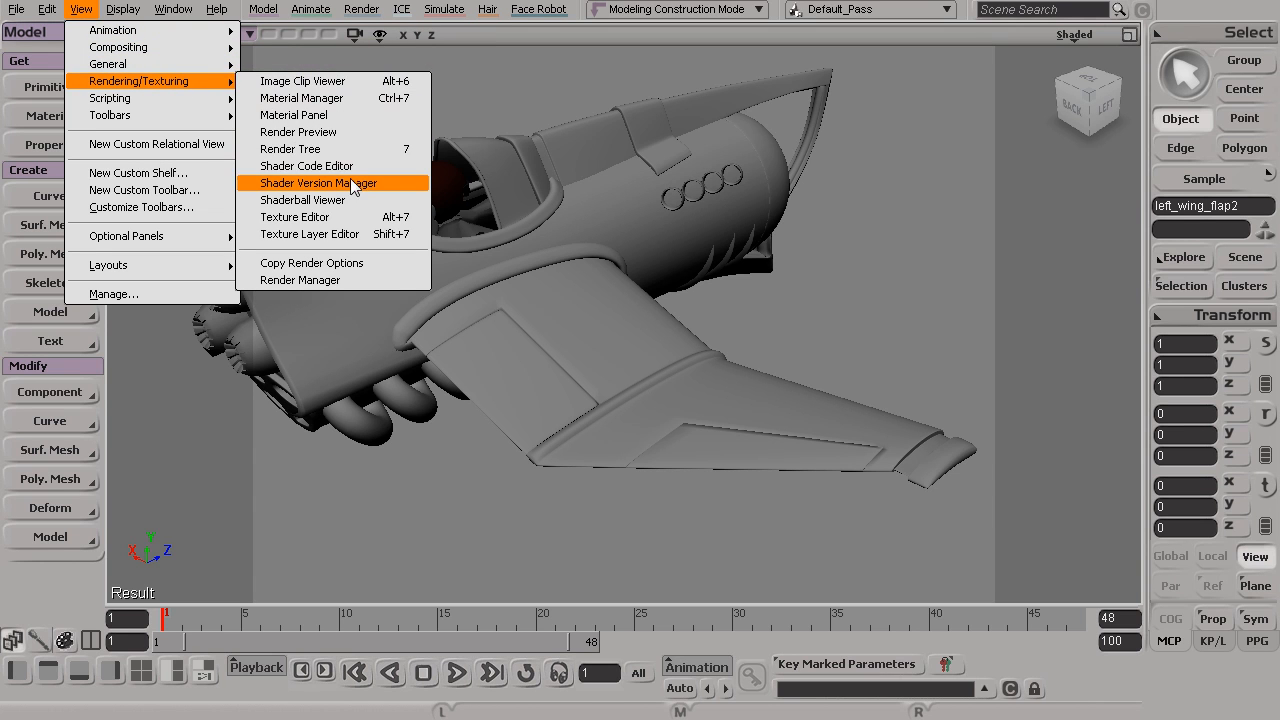
pyautogui.click(376, 107)
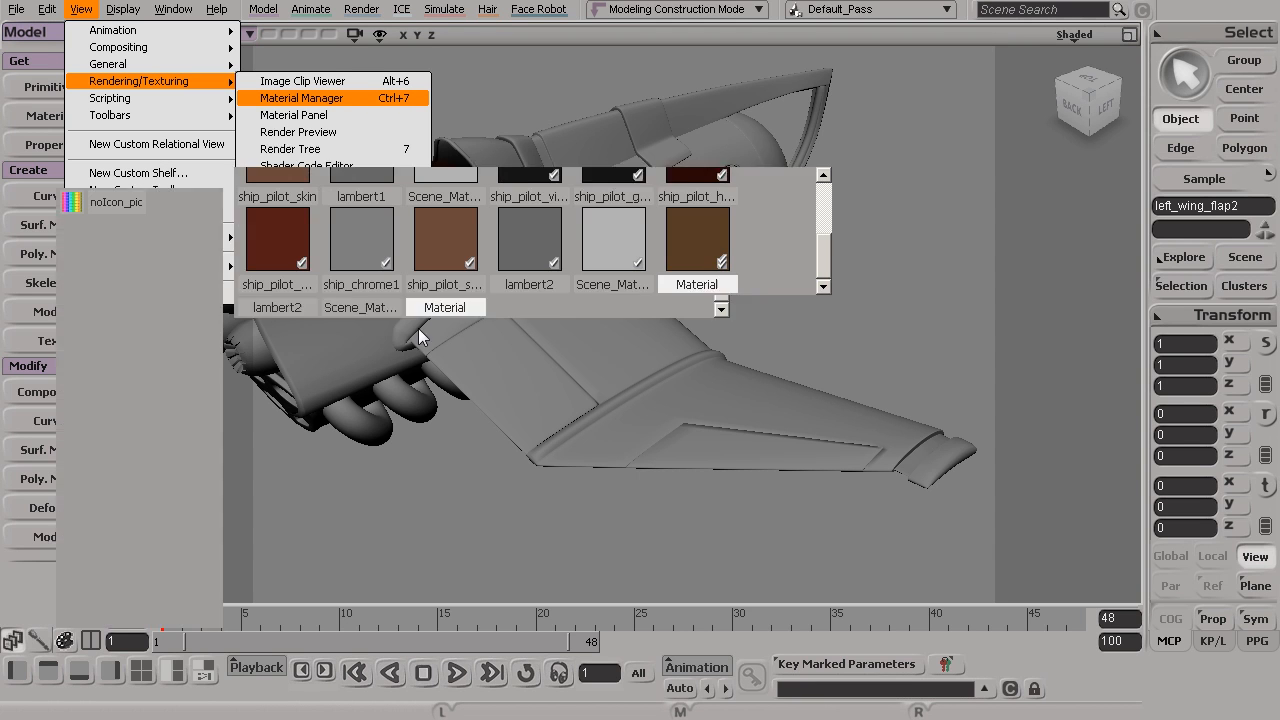
# Look through the materials in DefaultLib and the commands available for managing materials
pyautogui.moveTo(823, 256); pyautogui.dragTo(822, 204)
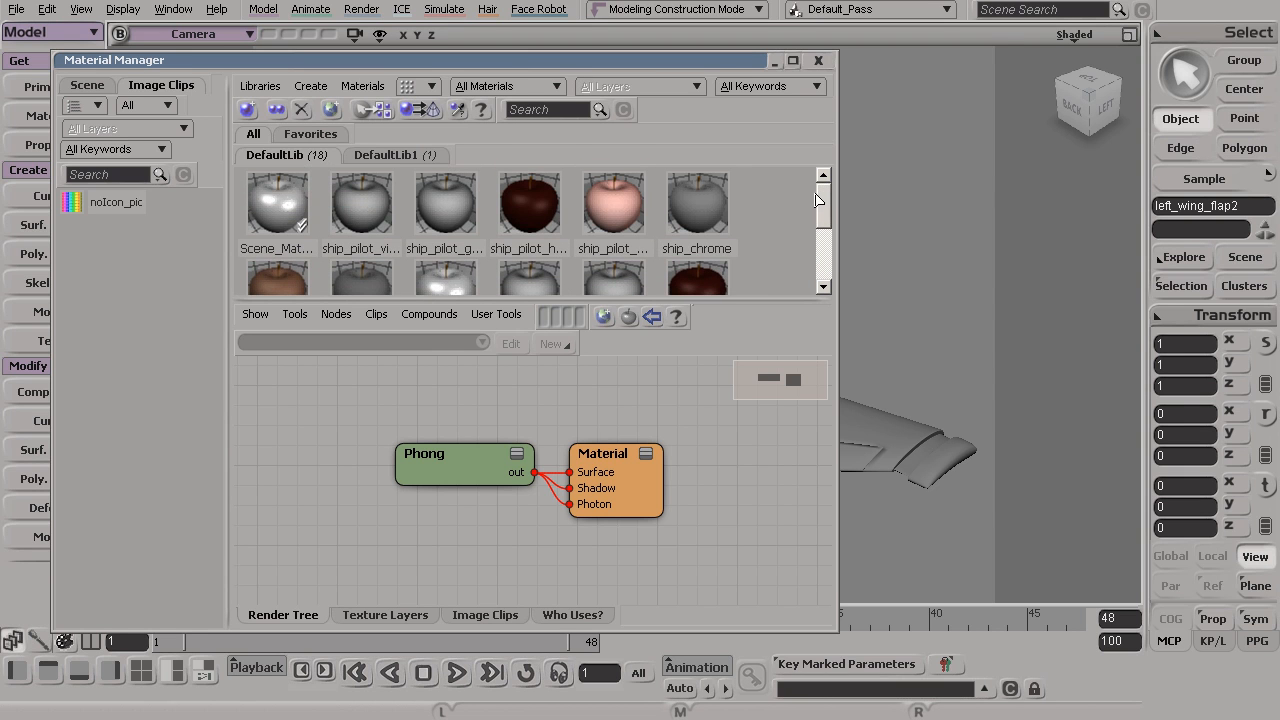
pyautogui.moveTo(824, 205); pyautogui.dragTo(825, 204)
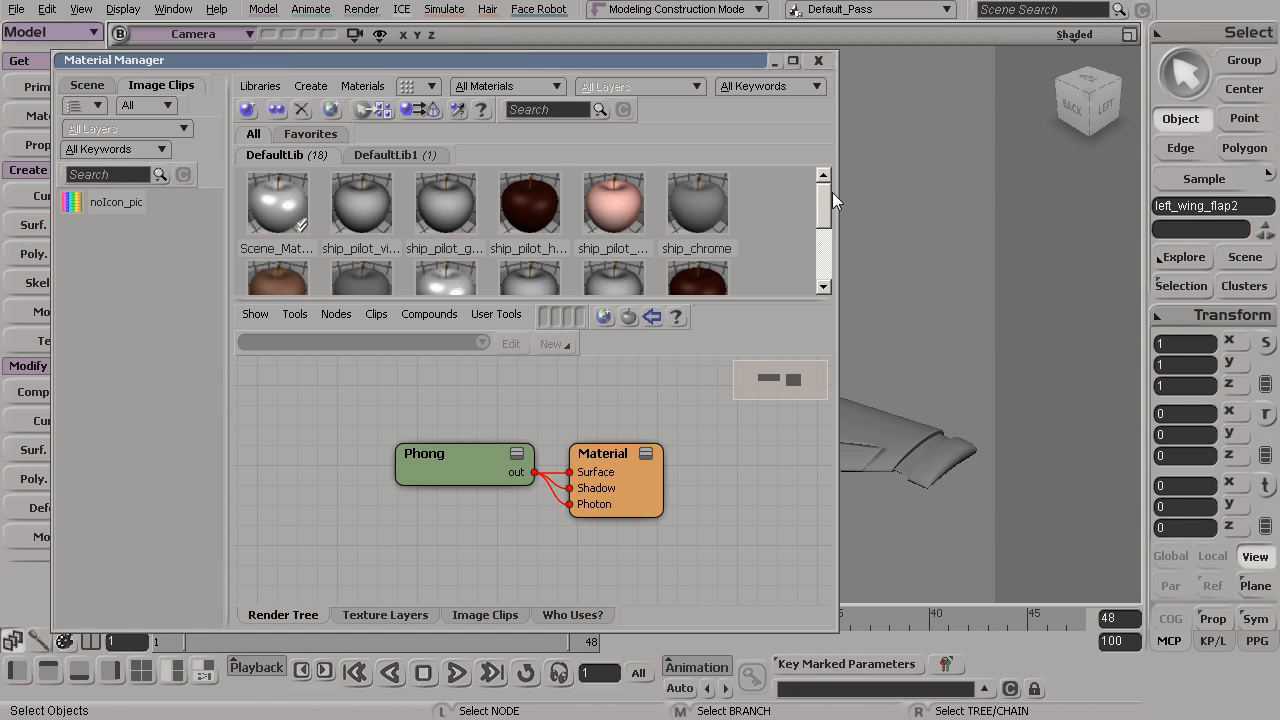
pyautogui.moveTo(825, 205); pyautogui.dragTo(823, 204)
pyautogui.moveTo(825, 209); pyautogui.dragTo(796, 205)
pyautogui.click(361, 88)
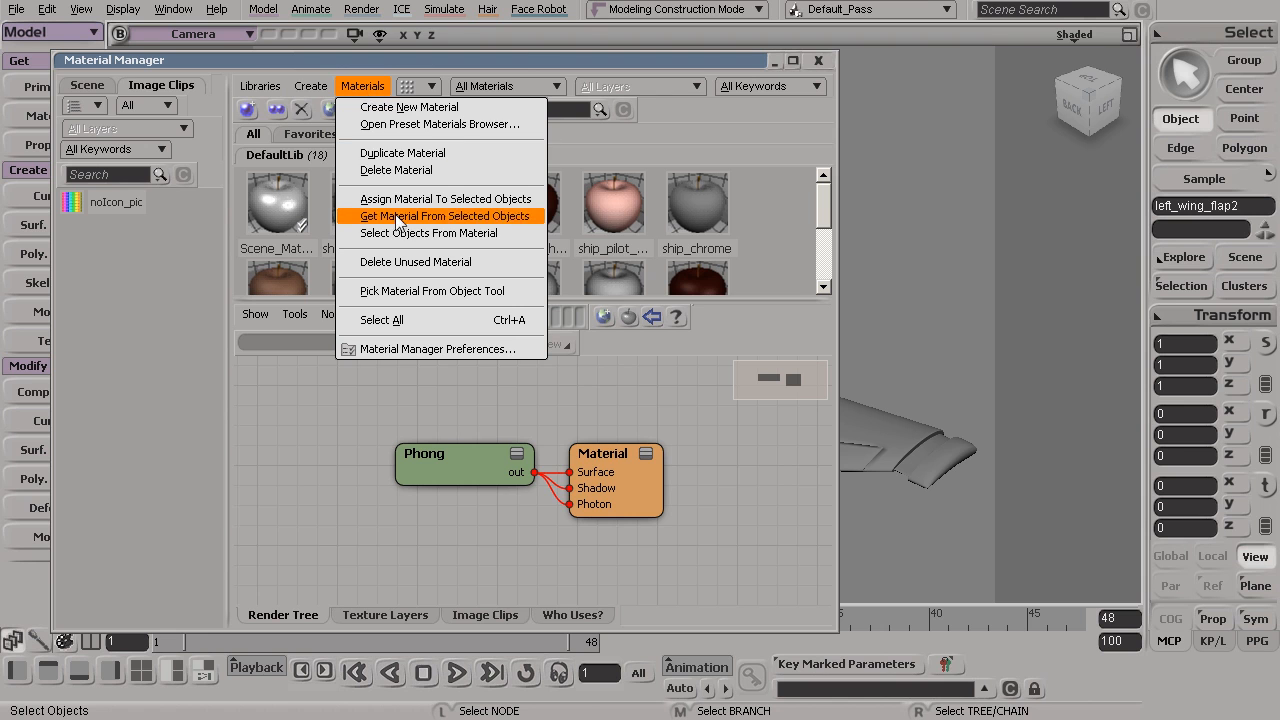
# Delete the unused materials from the DefaultLib library and look over the remaining materials
pyautogui.click(490, 264)
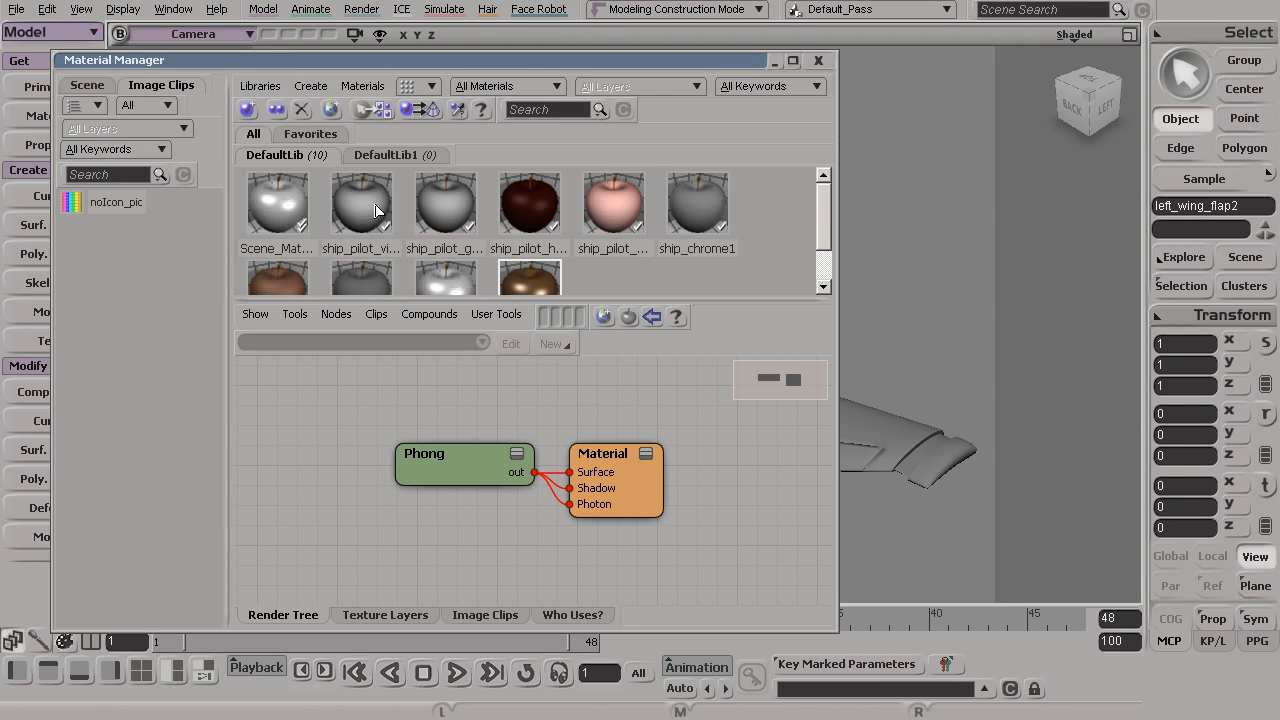
pyautogui.moveTo(824, 206); pyautogui.dragTo(832, 240)
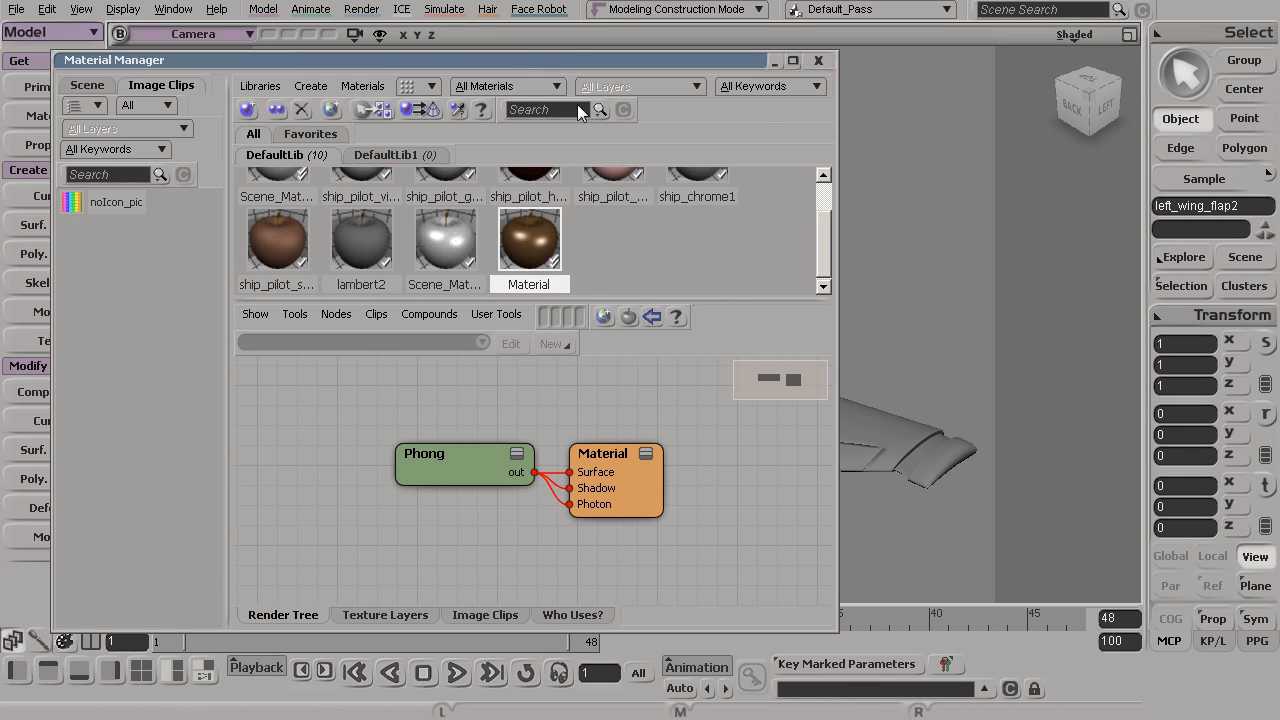
pyautogui.moveTo(574, 57); pyautogui.dragTo(877, 71)
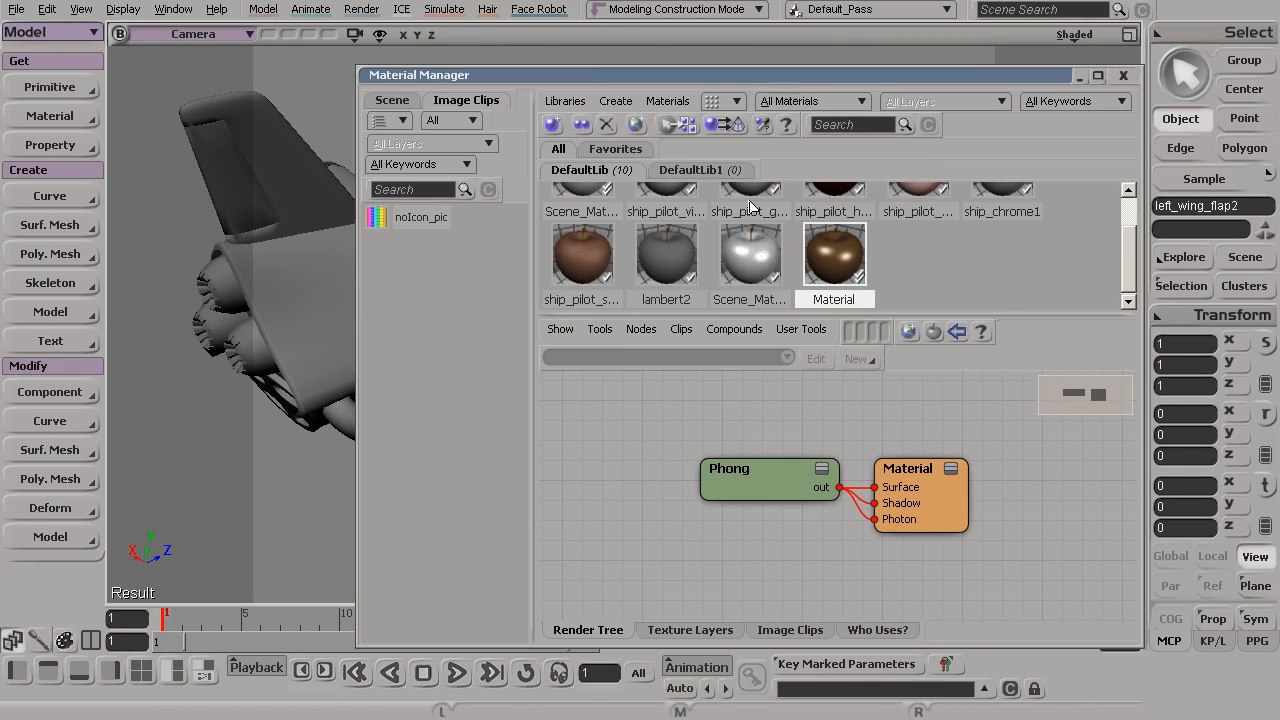
pyautogui.click(667, 101)
pyautogui.moveTo(616, 102)
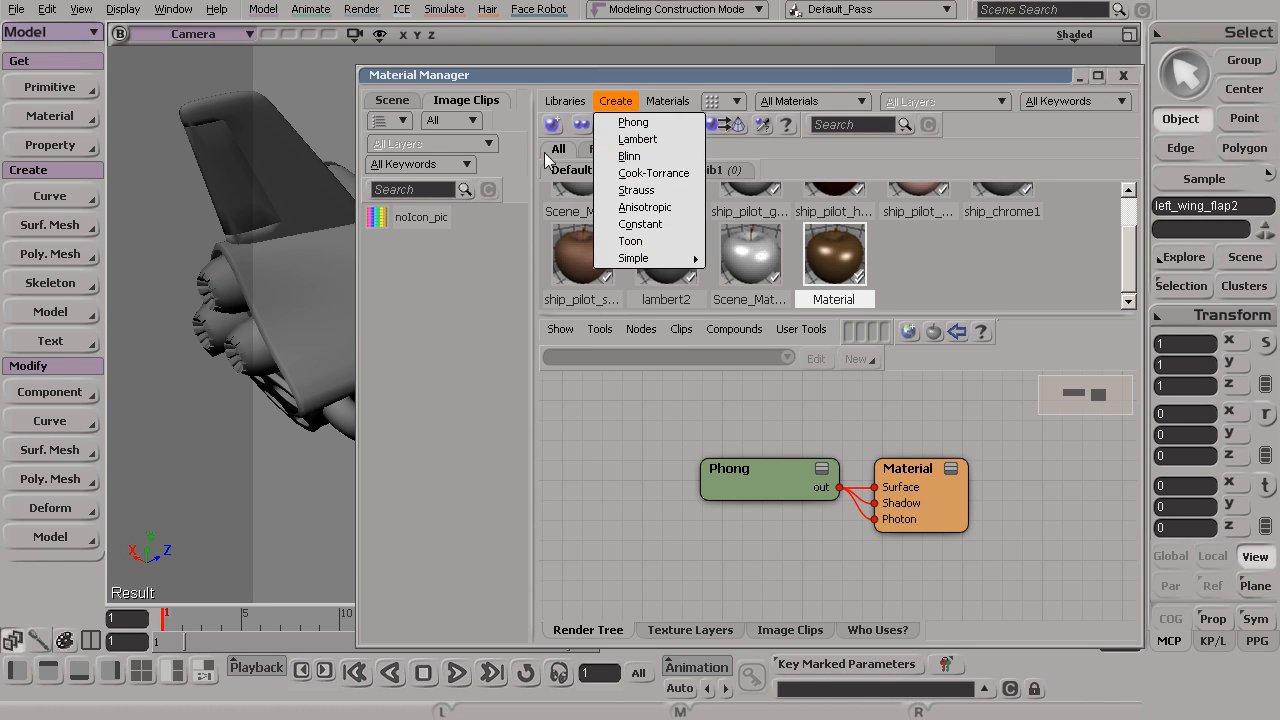
pyautogui.click(59, 116)
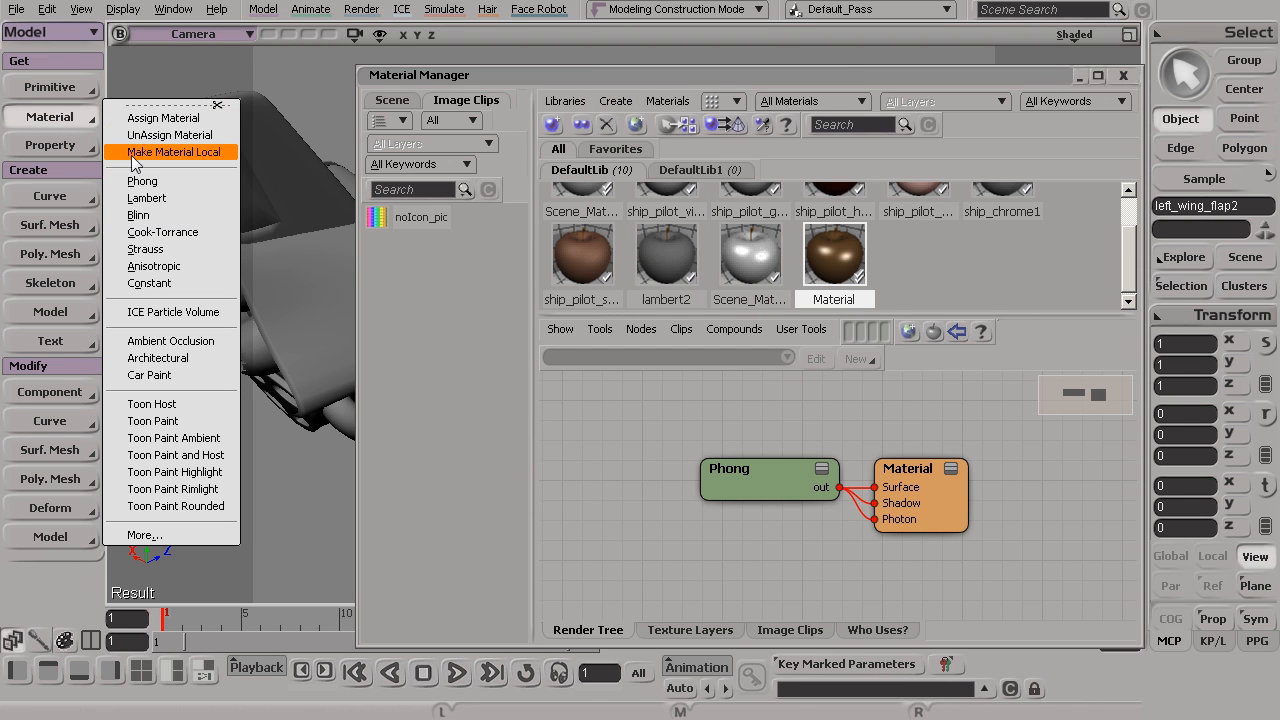
pyautogui.click(922, 269)
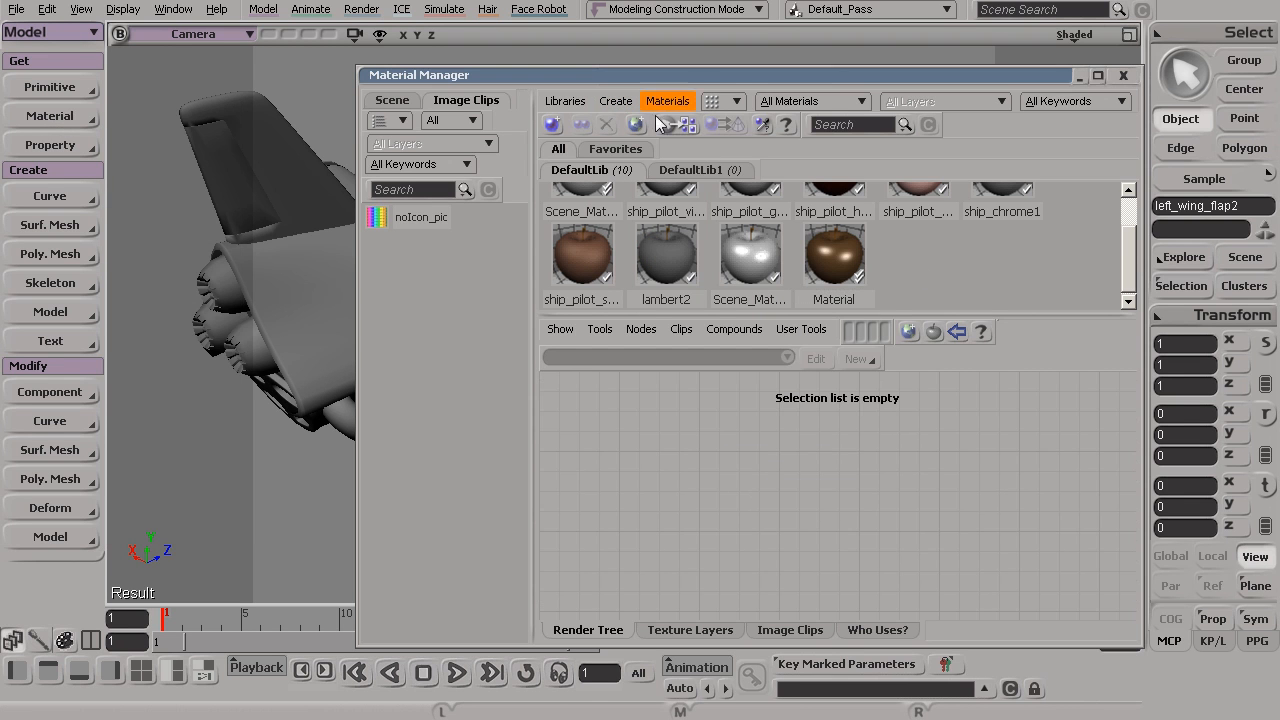
# Assign the brown material to the tail fin panel, the uncolored wing's two flaps and connector, and the cockpit rim together
pyautogui.moveTo(677, 78); pyautogui.dragTo(598, 348)
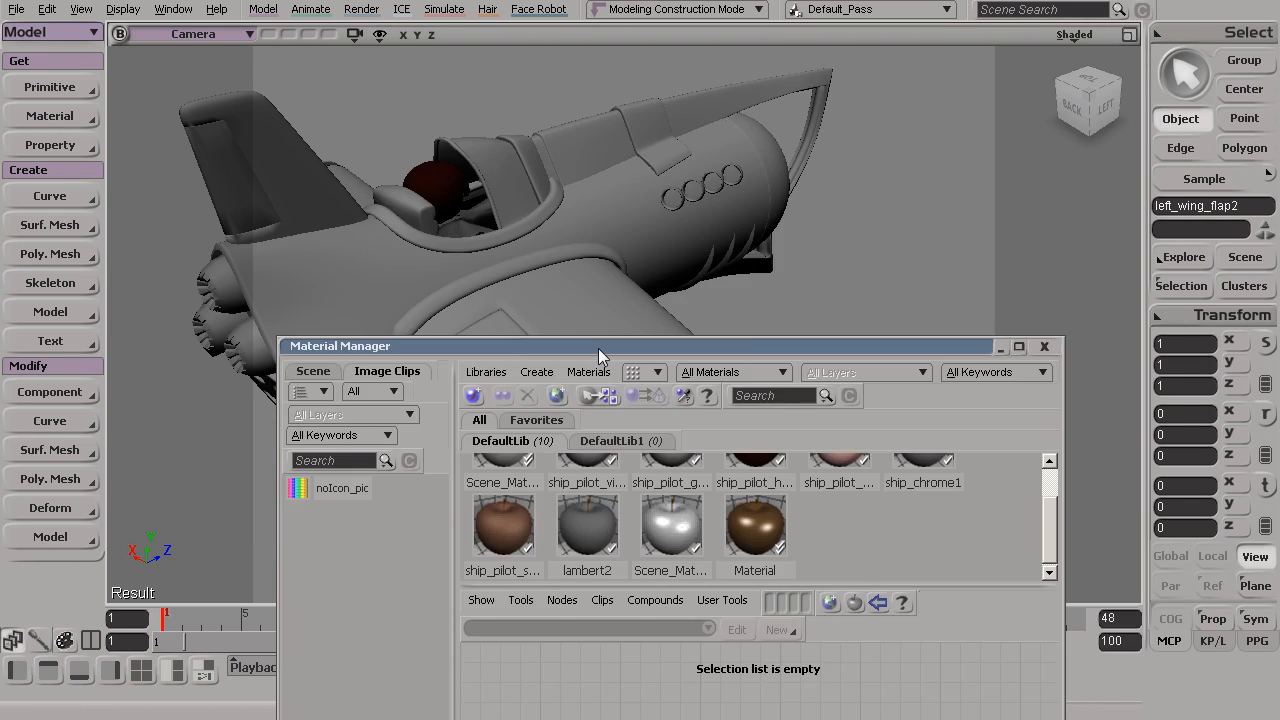
pyautogui.press('s')
pyautogui.moveTo(450, 252); pyautogui.dragTo(493, 112)
pyautogui.click(407, 149)
pyautogui.press('s')
pyautogui.keyDown('shift'); pyautogui.click(545, 250); pyautogui.keyUp('shift')
pyautogui.keyDown('shift'); pyautogui.click(787, 294); pyautogui.keyUp('shift')
pyautogui.press('s')
pyautogui.moveTo(645, 240); pyautogui.dragTo(648, 249, button='right')
pyautogui.keyDown('shift'); pyautogui.click(476, 162); pyautogui.keyUp('shift')
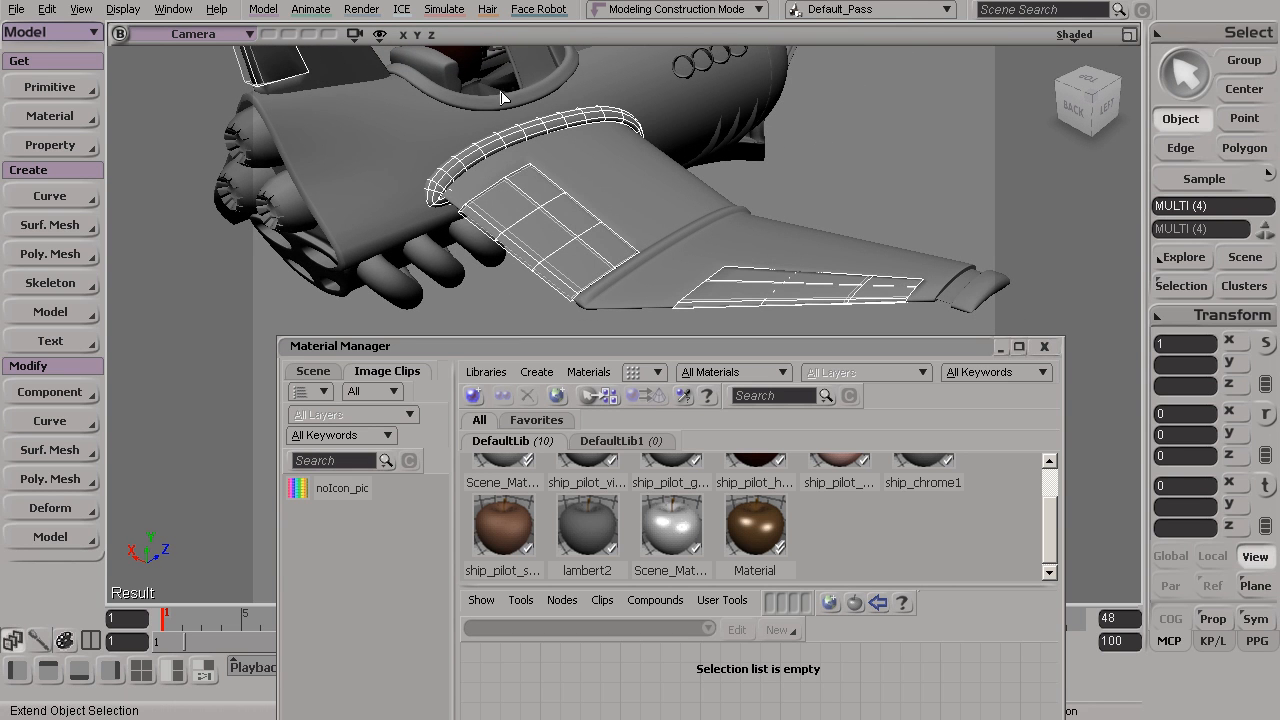
pyautogui.keyDown('shift'); pyautogui.click(497, 107); pyautogui.keyUp('shift')
pyautogui.press('s')
pyautogui.moveTo(574, 129); pyautogui.dragTo(648, 216, button='right')
pyautogui.moveTo(763, 515); pyautogui.dragTo(667, 300)
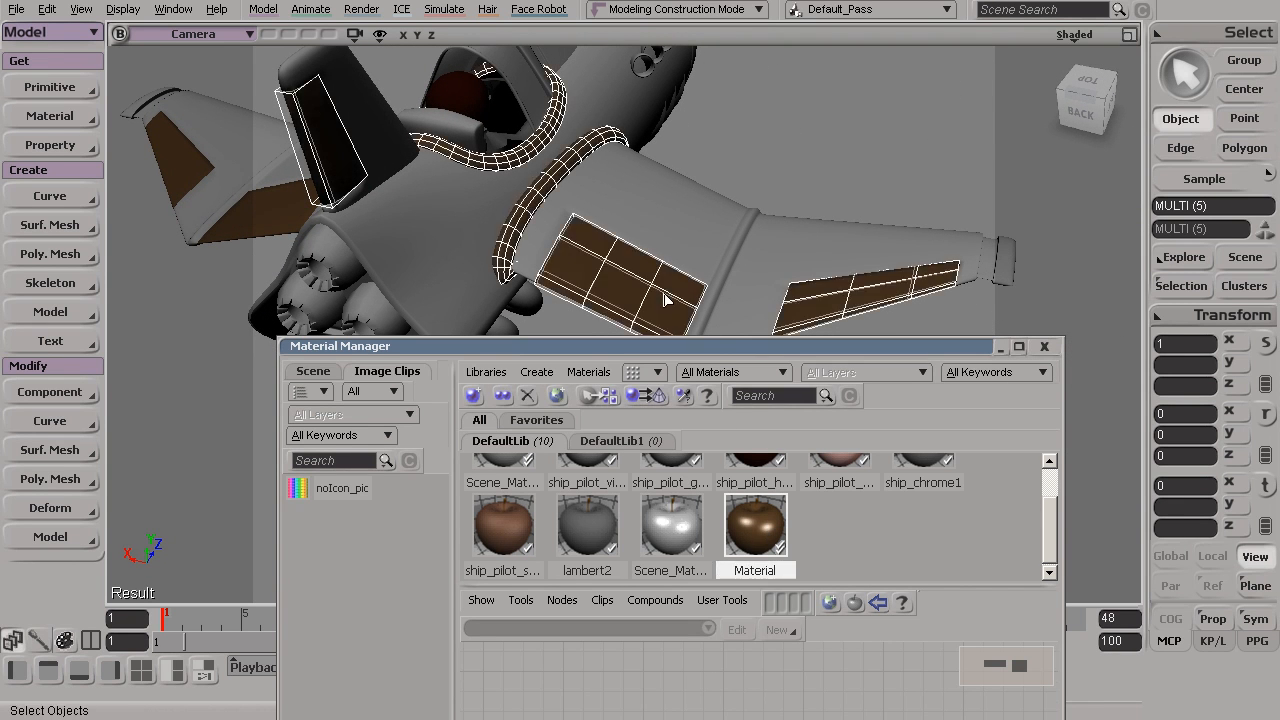
pyautogui.press('s')
pyautogui.moveTo(771, 149); pyautogui.dragTo(728, 133, button='right')
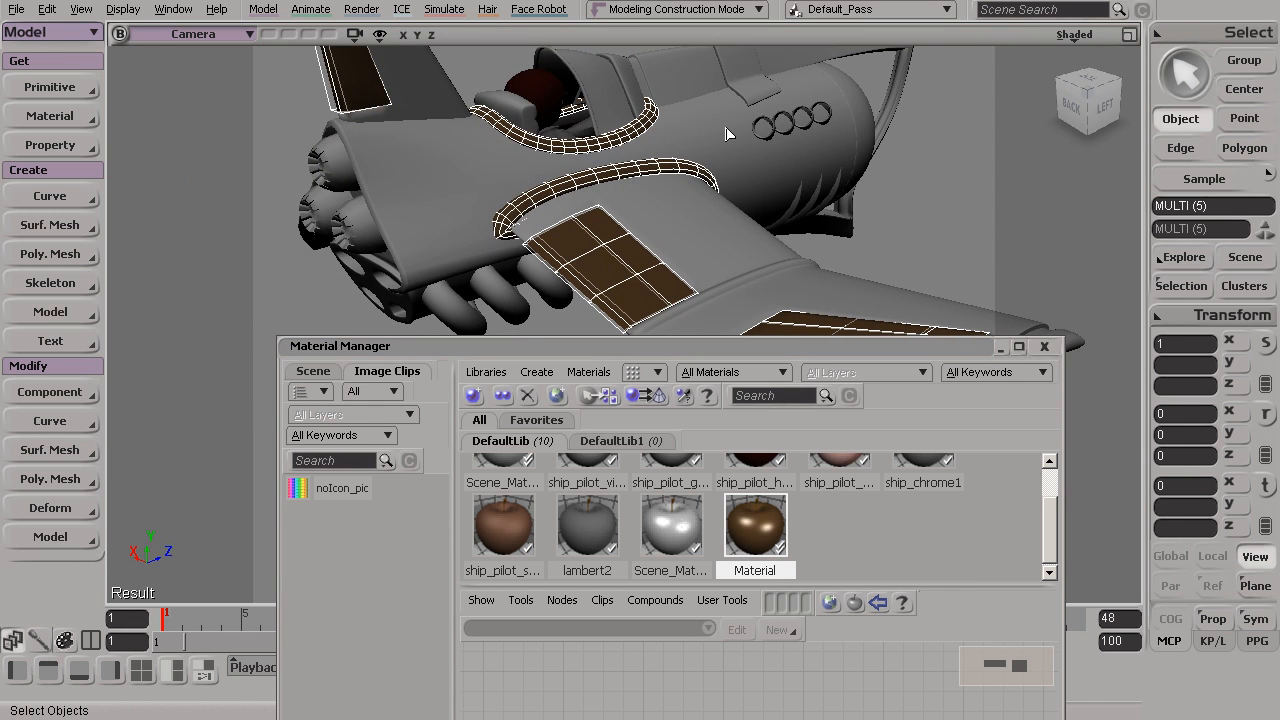
# Rename the brown material as ship_body_accesnts
pyautogui.moveTo(679, 341); pyautogui.dragTo(753, 240)
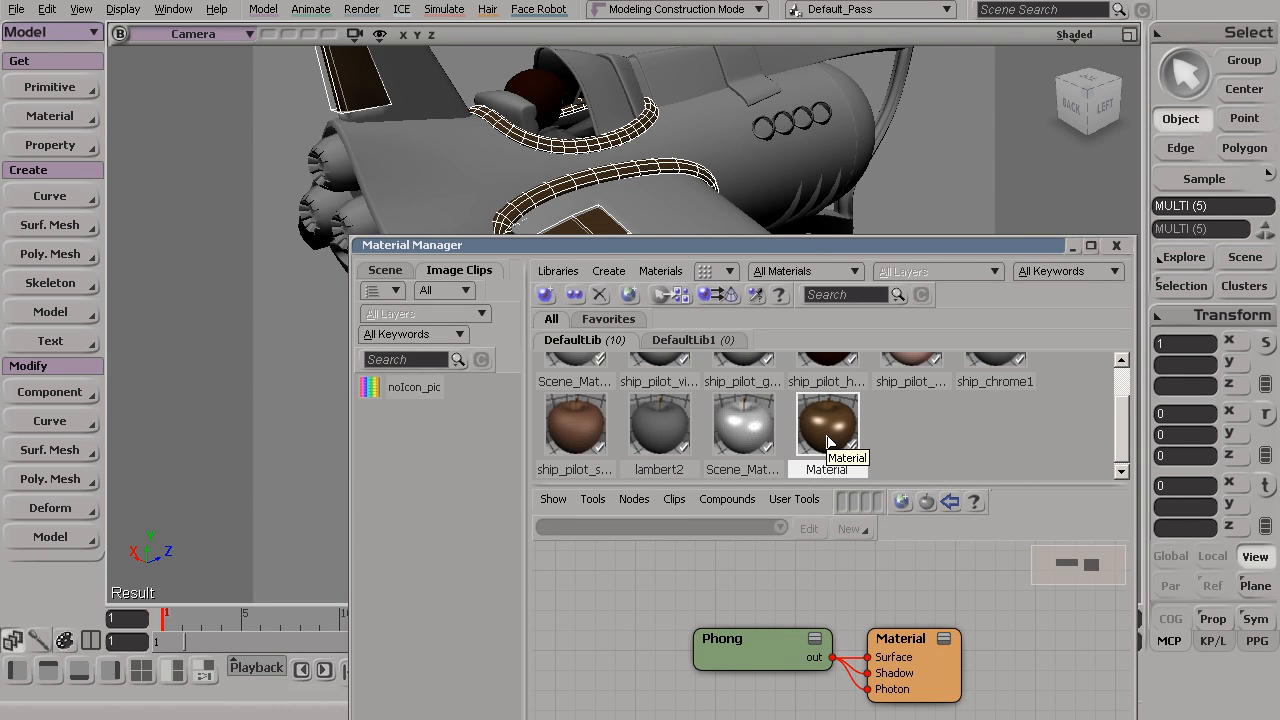
pyautogui.click(821, 475)
pyautogui.rightClick(829, 471)
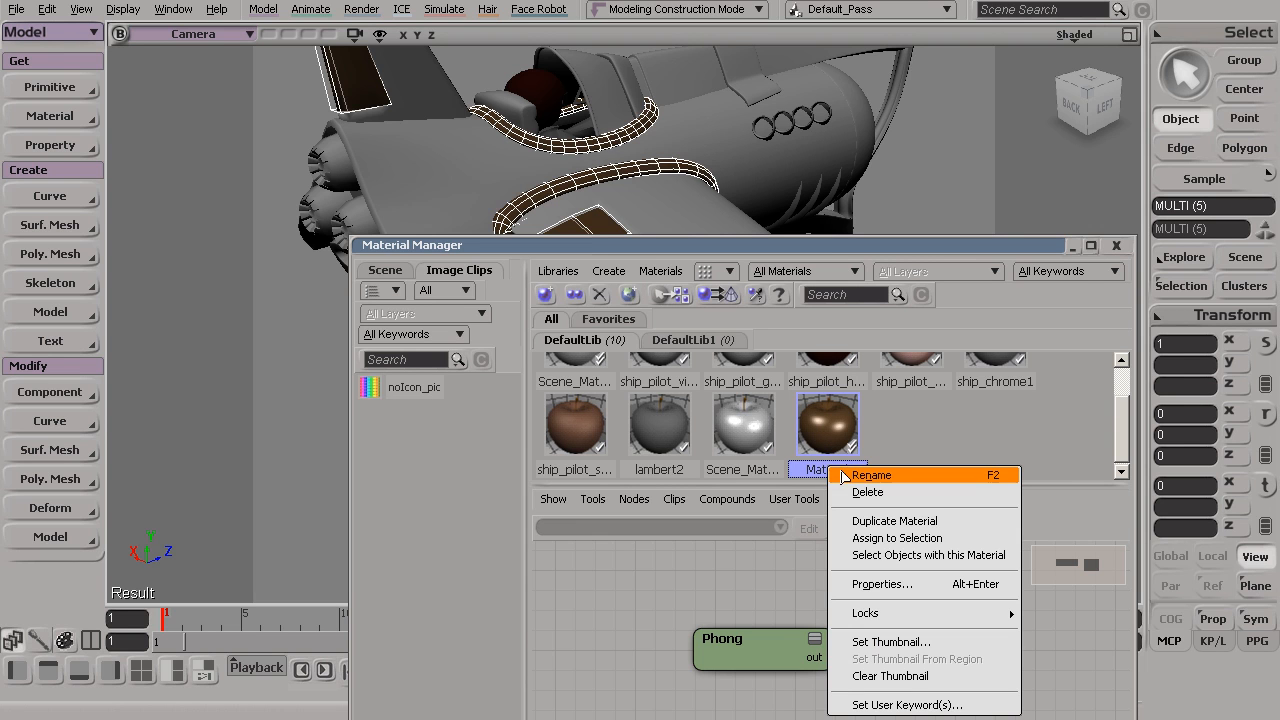
pyautogui.click(868, 476)
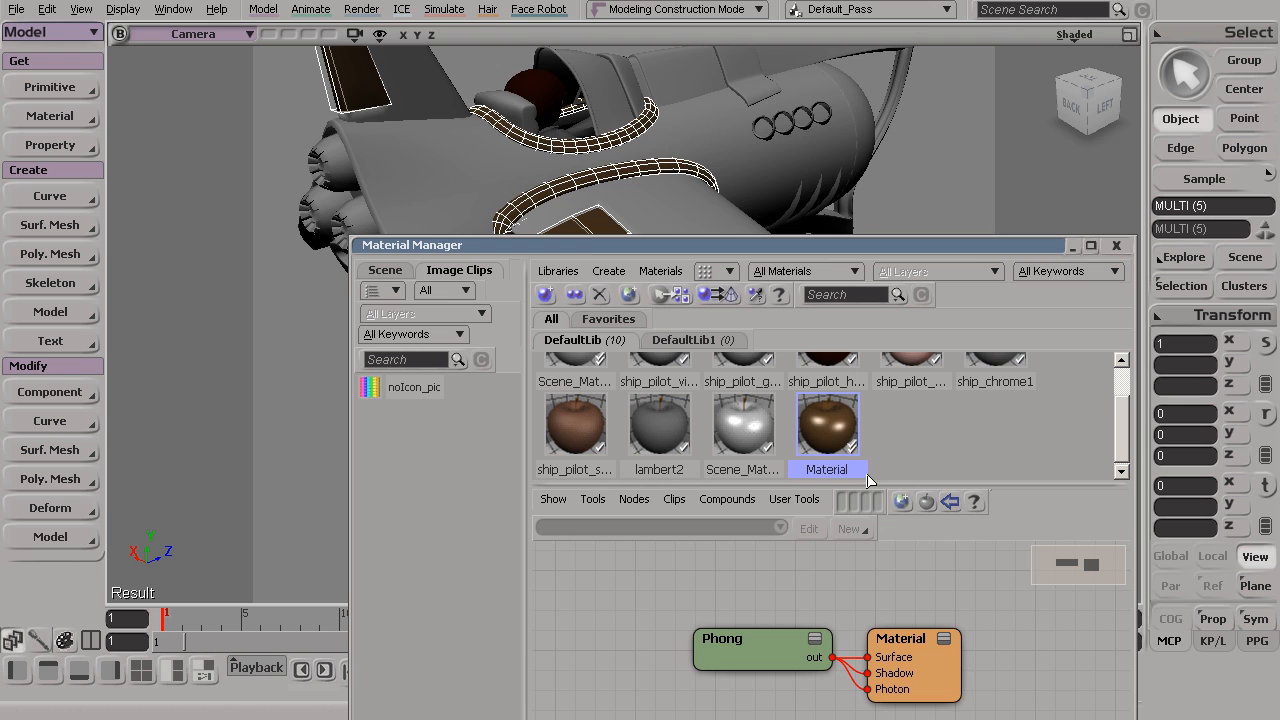
pyautogui.write('ship')
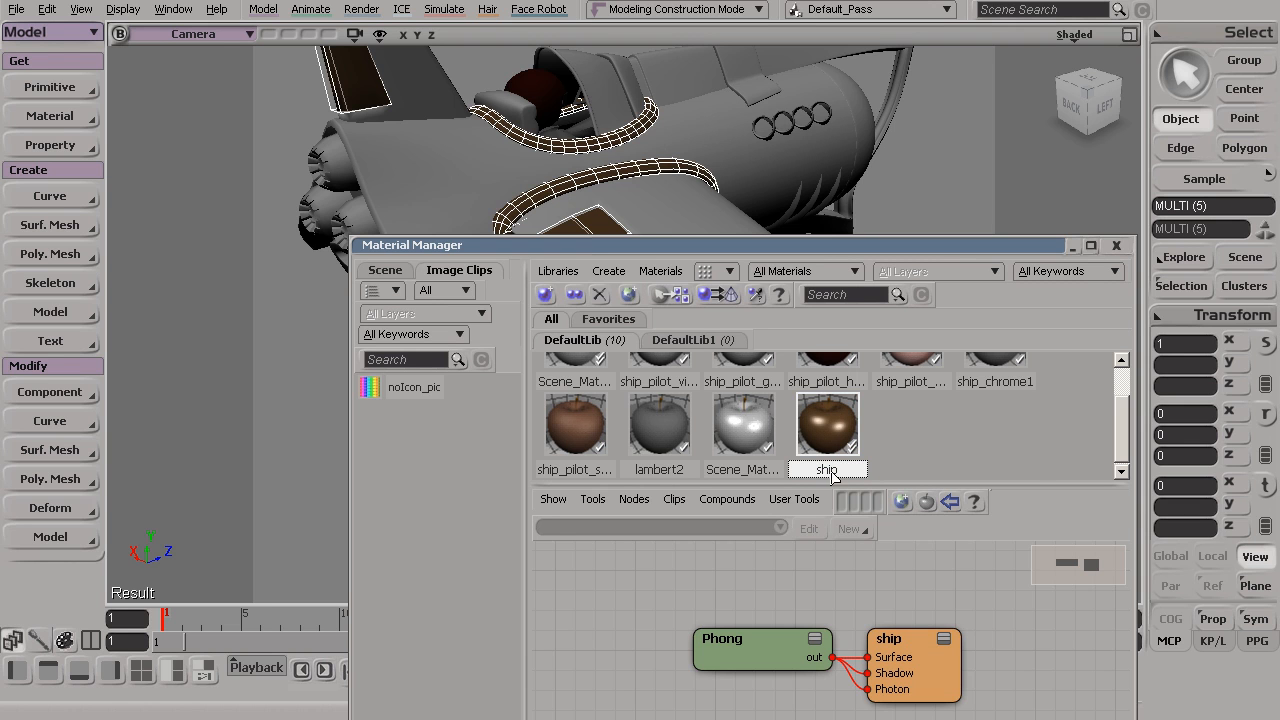
pyautogui.rightClick(838, 468)
pyautogui.click(863, 479)
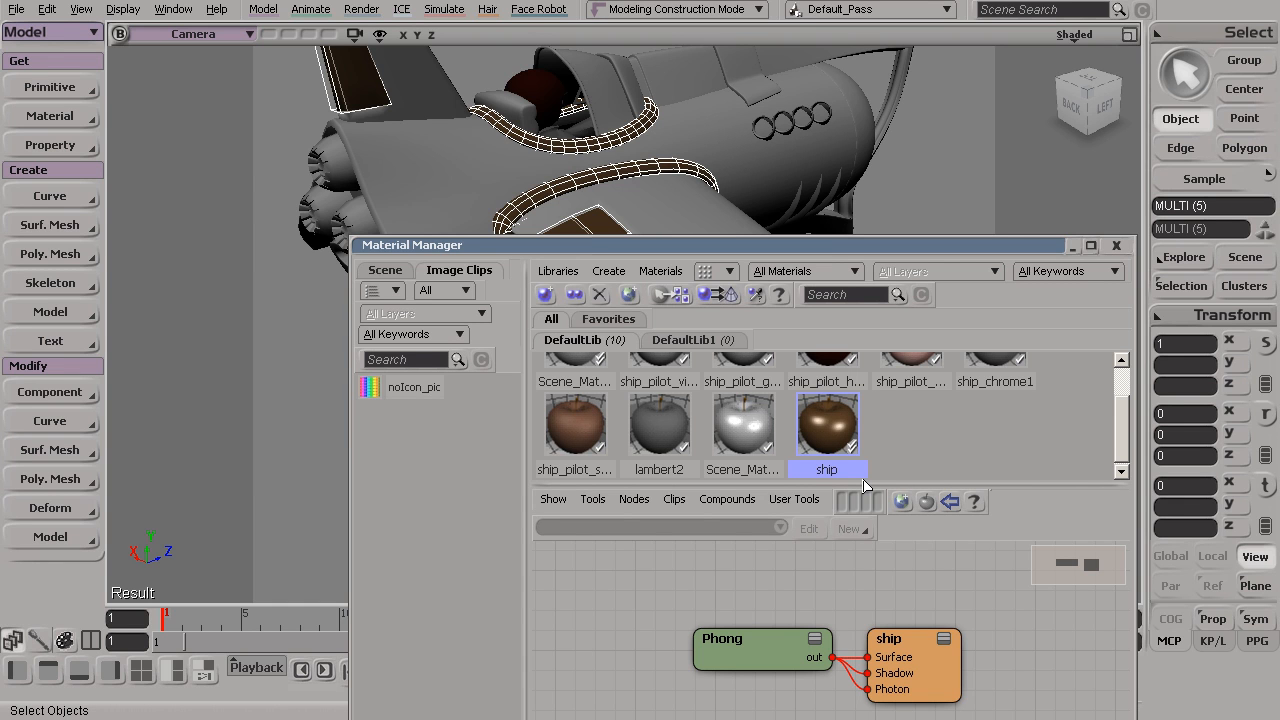
pyautogui.press('Return')
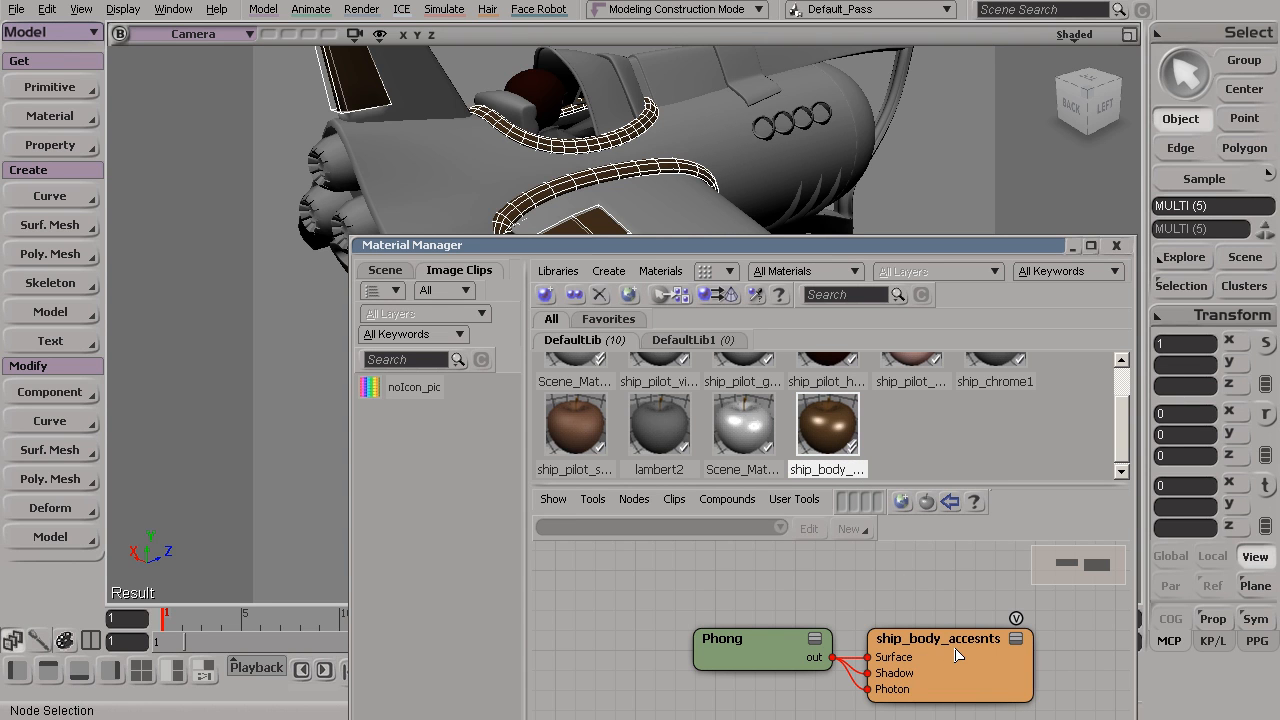
# Rearrange the render tree so the Phong node sits above and to the left of the ship_body_accesnts material node
pyautogui.moveTo(988, 662); pyautogui.dragTo(995, 658)
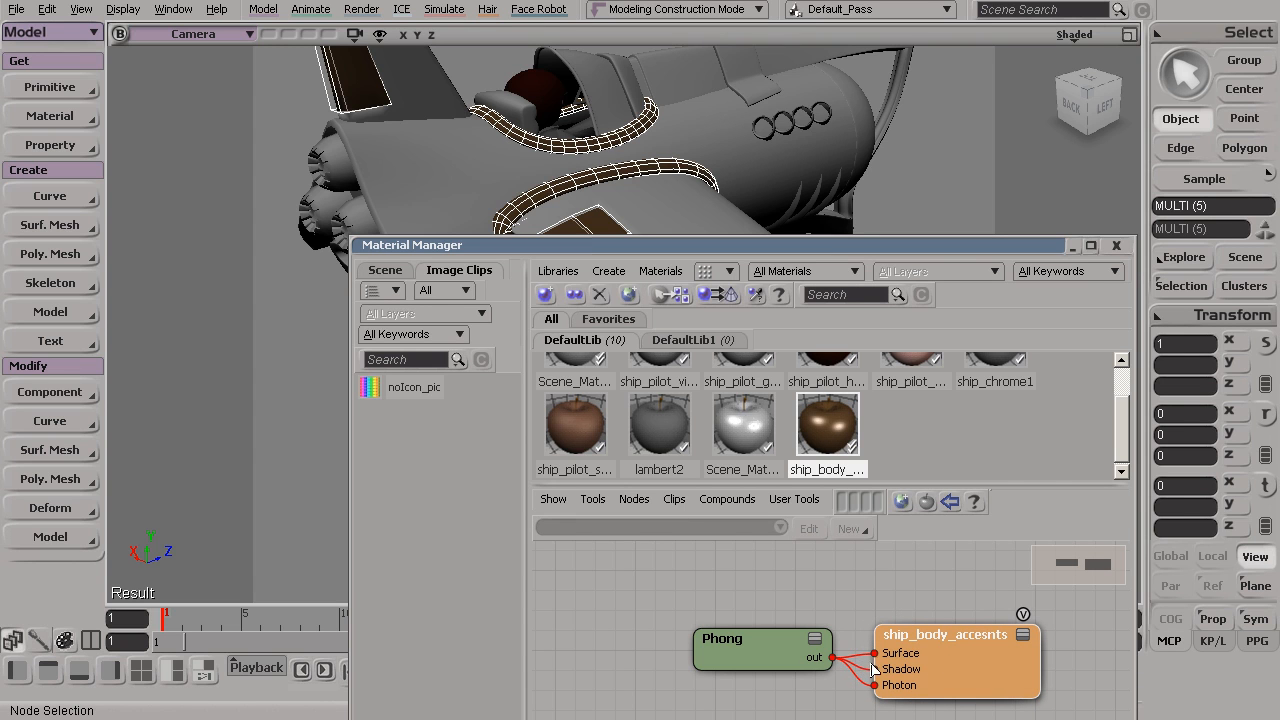
pyautogui.moveTo(959, 645); pyautogui.dragTo(973, 652)
pyautogui.moveTo(901, 244); pyautogui.dragTo(917, 184)
pyautogui.moveTo(990, 593); pyautogui.dragTo(1006, 651)
pyautogui.moveTo(796, 589); pyautogui.dragTo(802, 590)
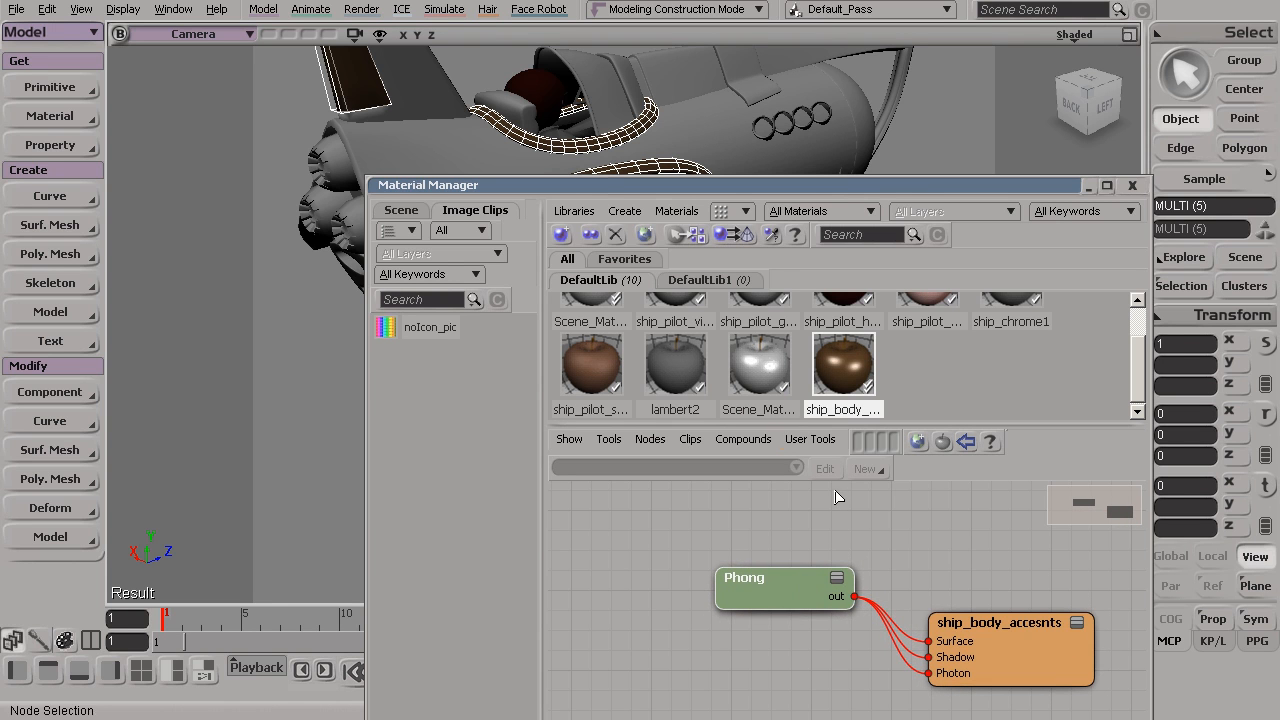
pyautogui.moveTo(781, 601); pyautogui.dragTo(805, 599)
pyautogui.moveTo(1004, 660); pyautogui.dragTo(1020, 660)
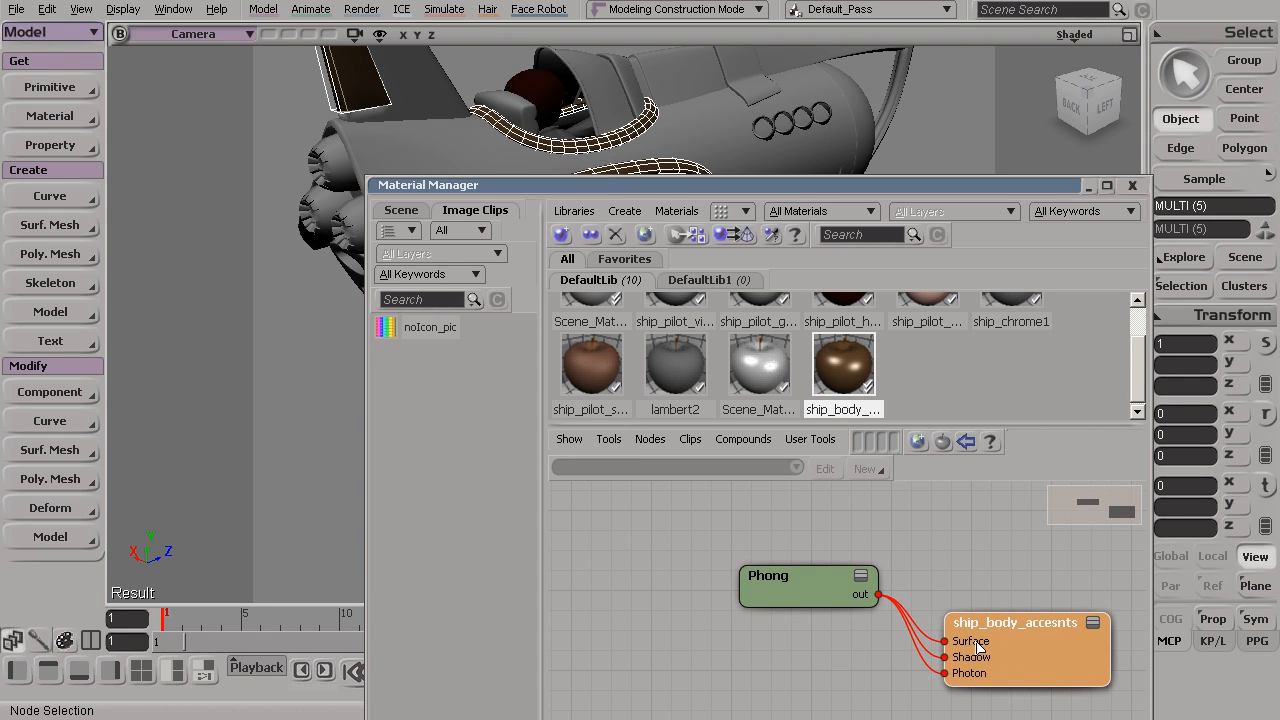
pyautogui.moveTo(800, 590); pyautogui.dragTo(814, 585)
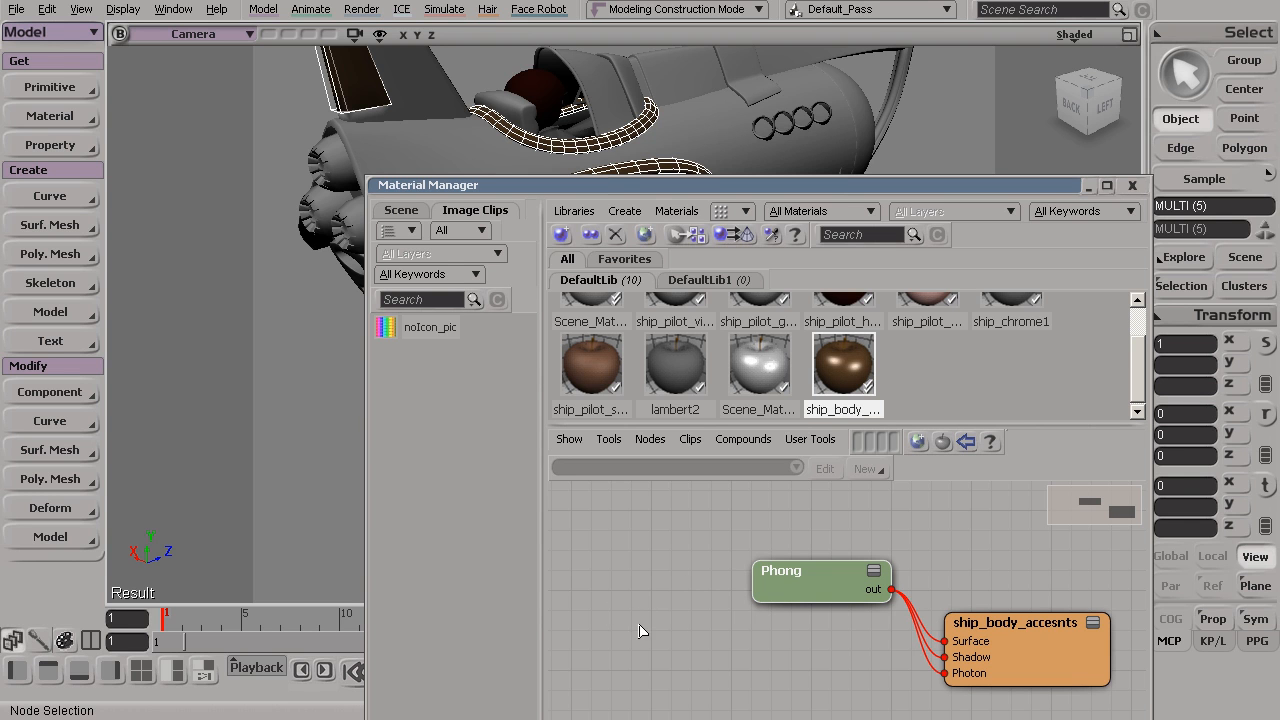
pyautogui.moveTo(880, 184); pyautogui.dragTo(864, 192)
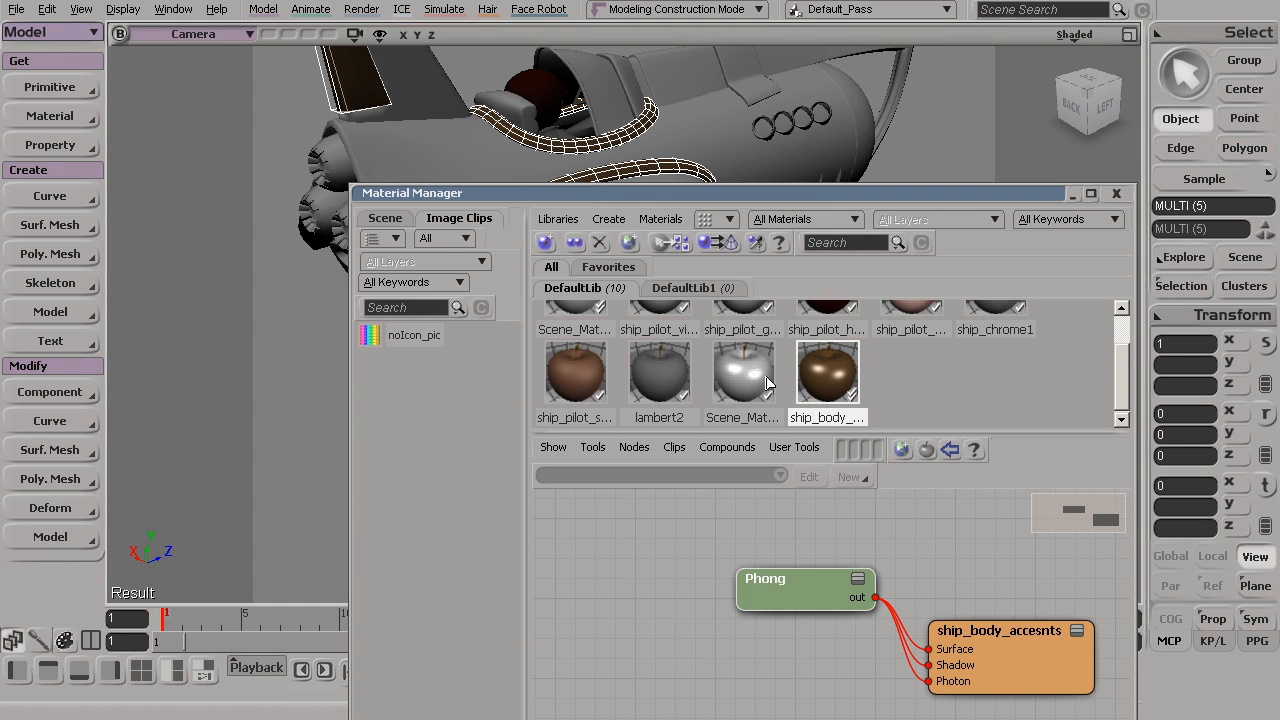